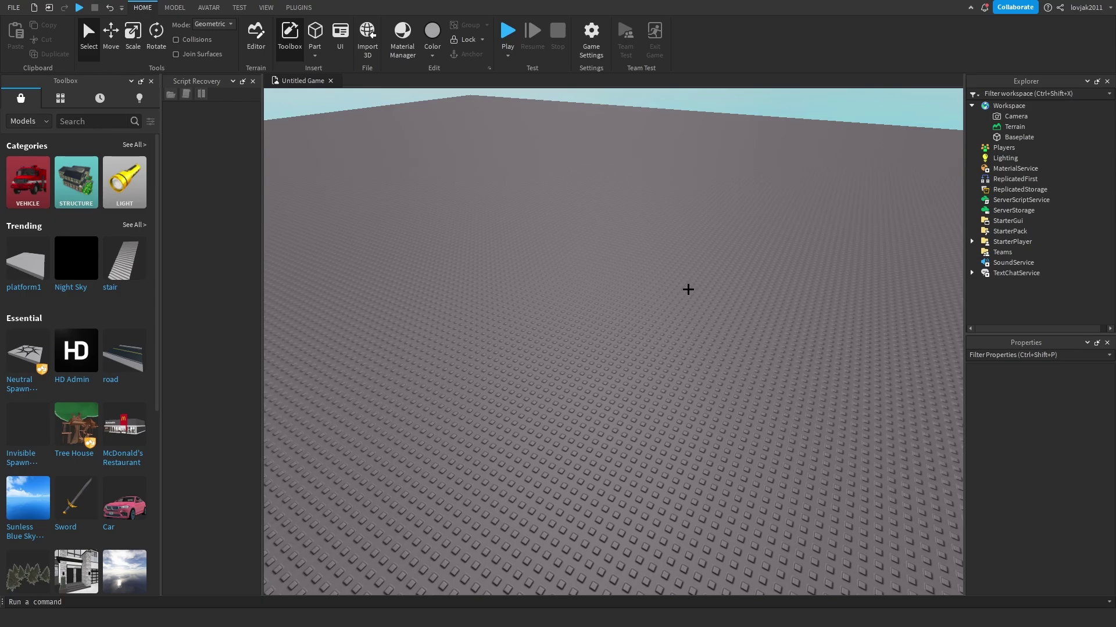
Search the toolbox models for "checkpoint" and insert the Checkpoint for Obby model, accepting its included script
{"action": "right_click_drag", "start_coordinate": [680, 300], "coordinate": [479, 362]}
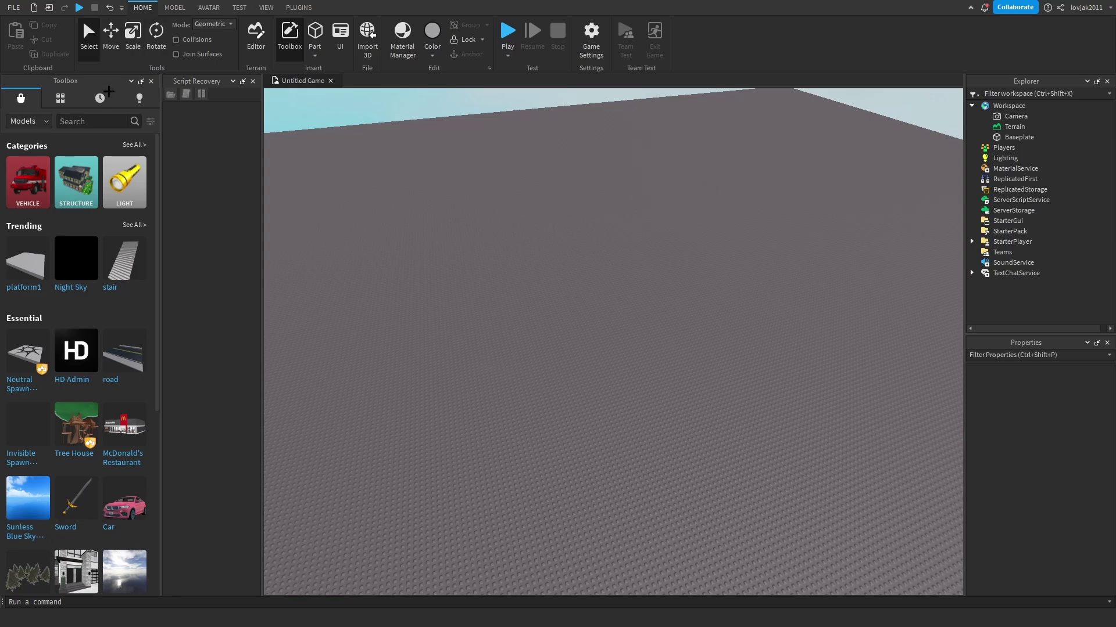
{"action": "left_click", "coordinate": [100, 122]}
{"action": "type", "text": "checkpointd2"}
{"action": "key", "text": "Return"}
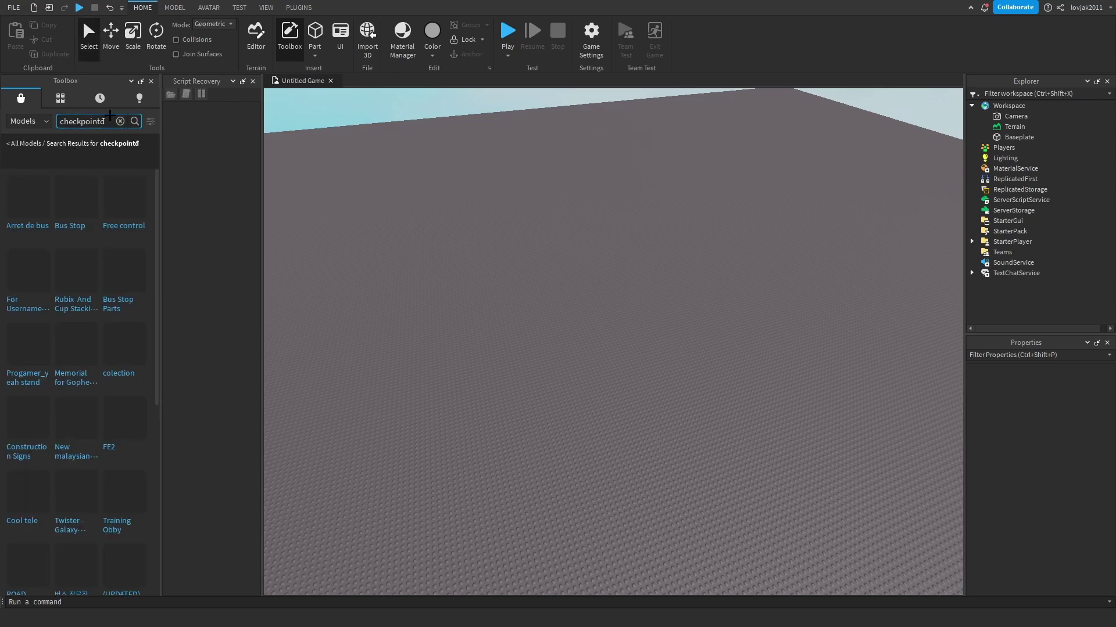
{"action": "key", "text": "Return"}
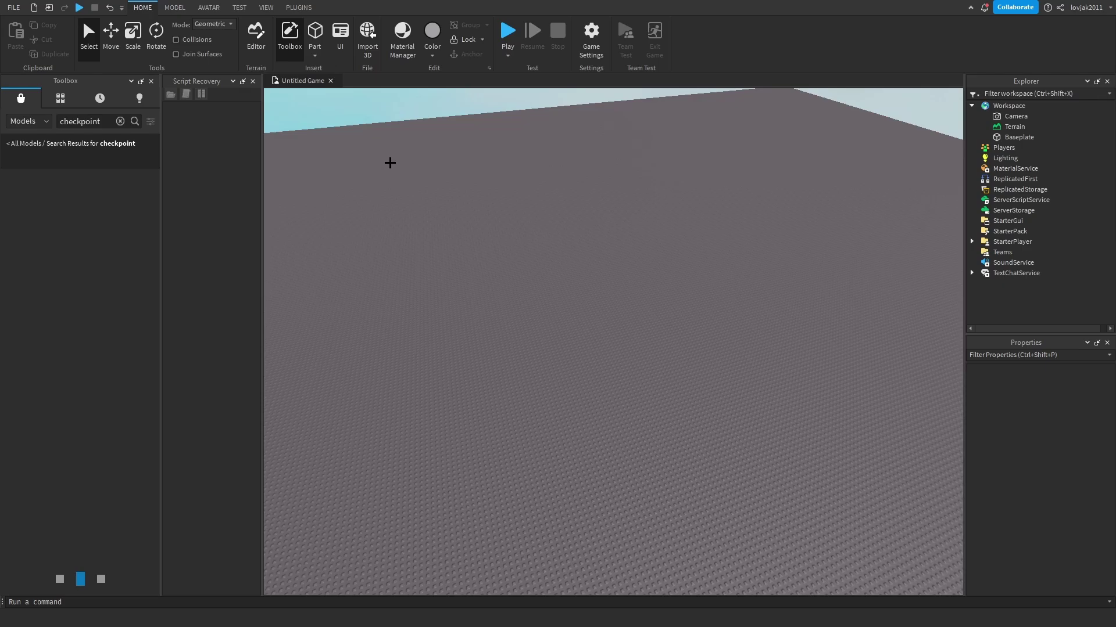
{"action": "left_click", "coordinate": [32, 206]}
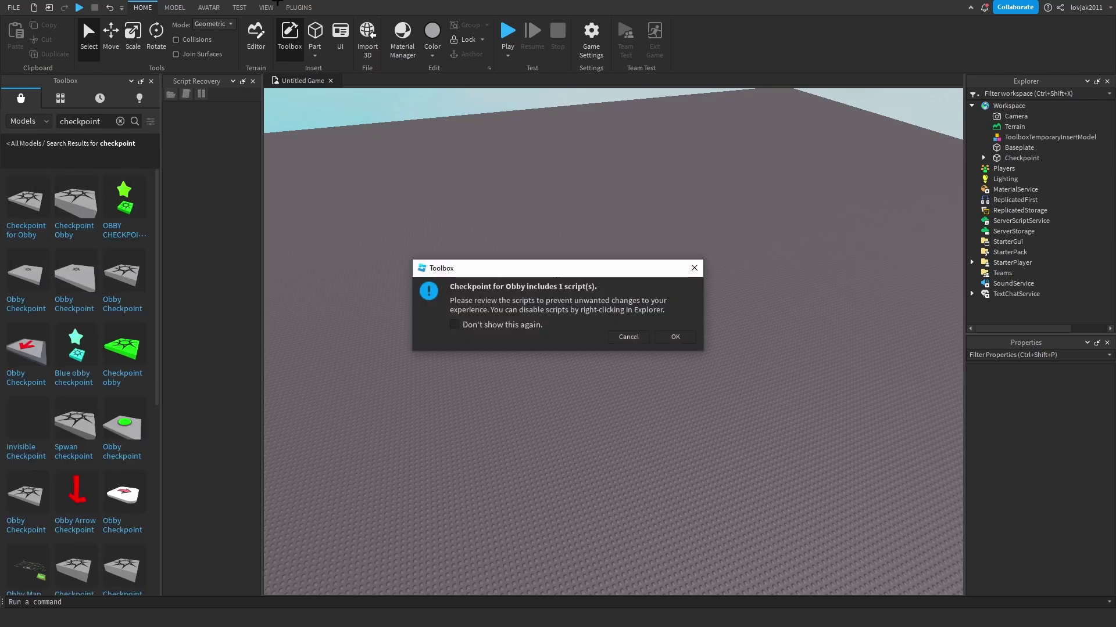
{"action": "left_click", "coordinate": [675, 337]}
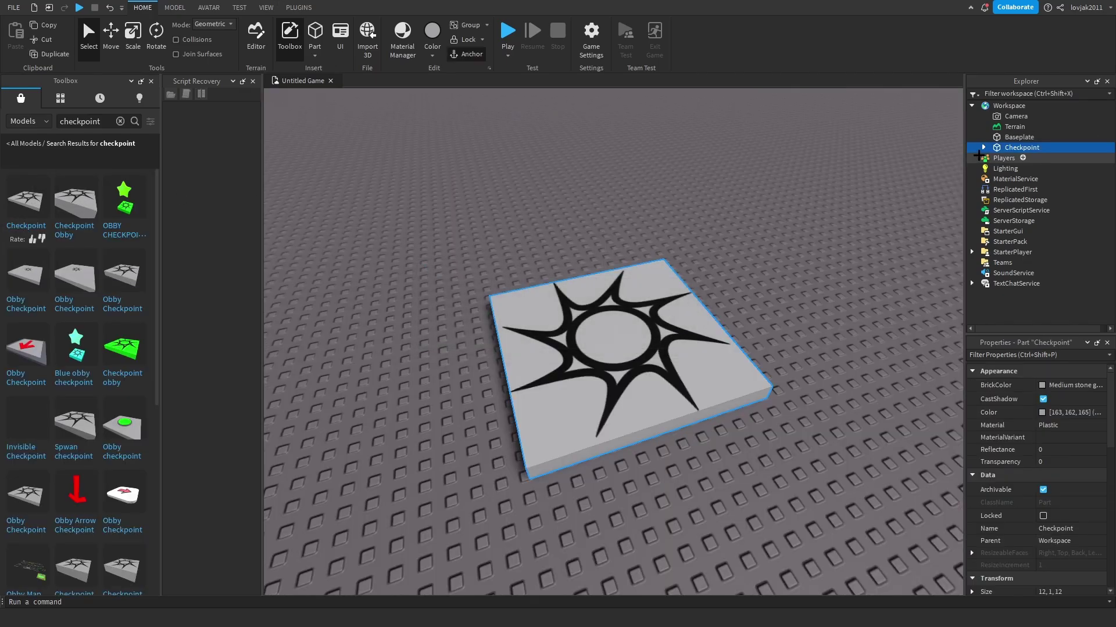
Inspect the code of the script inside the inserted Checkpoint part, then return to the 3D scene
{"action": "left_click", "coordinate": [987, 155]}
{"action": "left_click", "coordinate": [983, 148]}
{"action": "double_click", "coordinate": [1023, 158]}
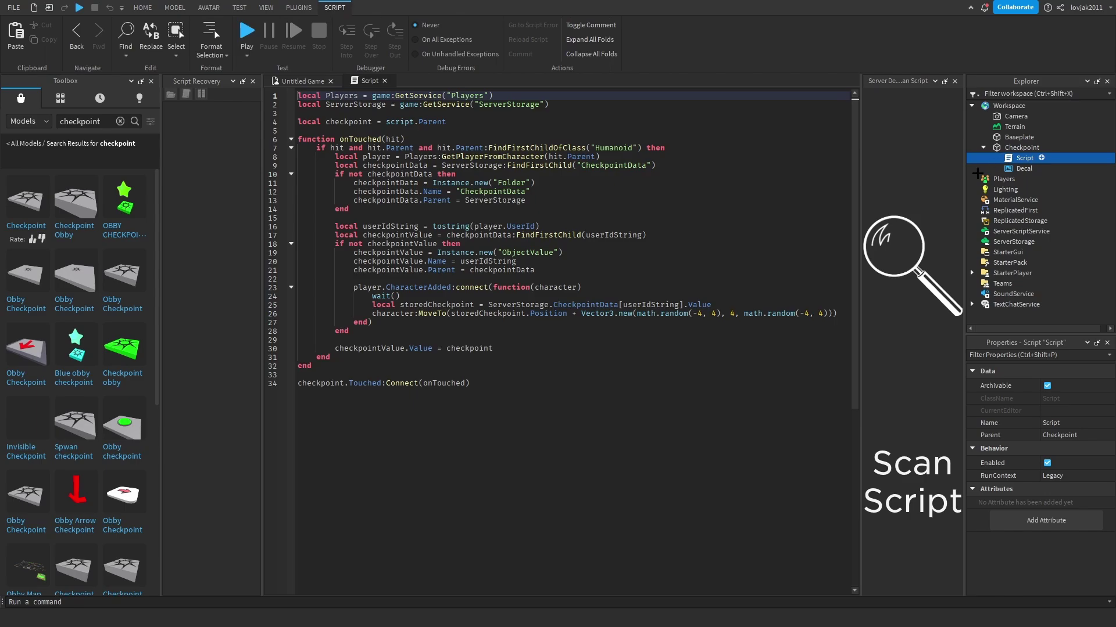
{"action": "key", "text": "ctrl+a"}
{"action": "left_click", "coordinate": [302, 81]}
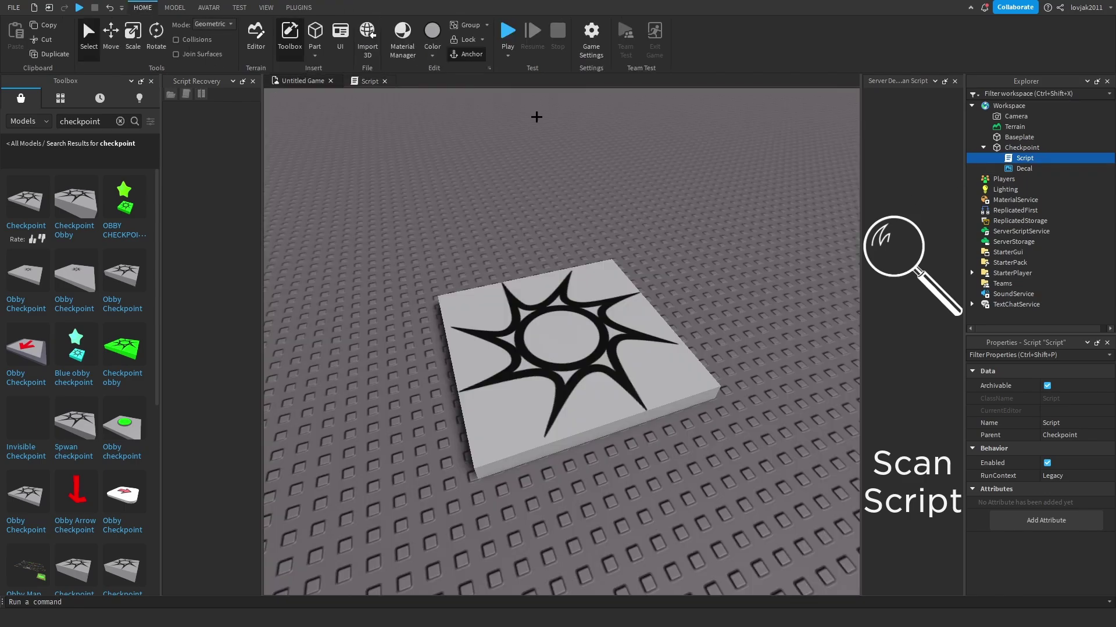
Delete the Decal from the Checkpoint part
{"action": "left_click", "coordinate": [1058, 168]}
{"action": "key", "text": "Delete"}
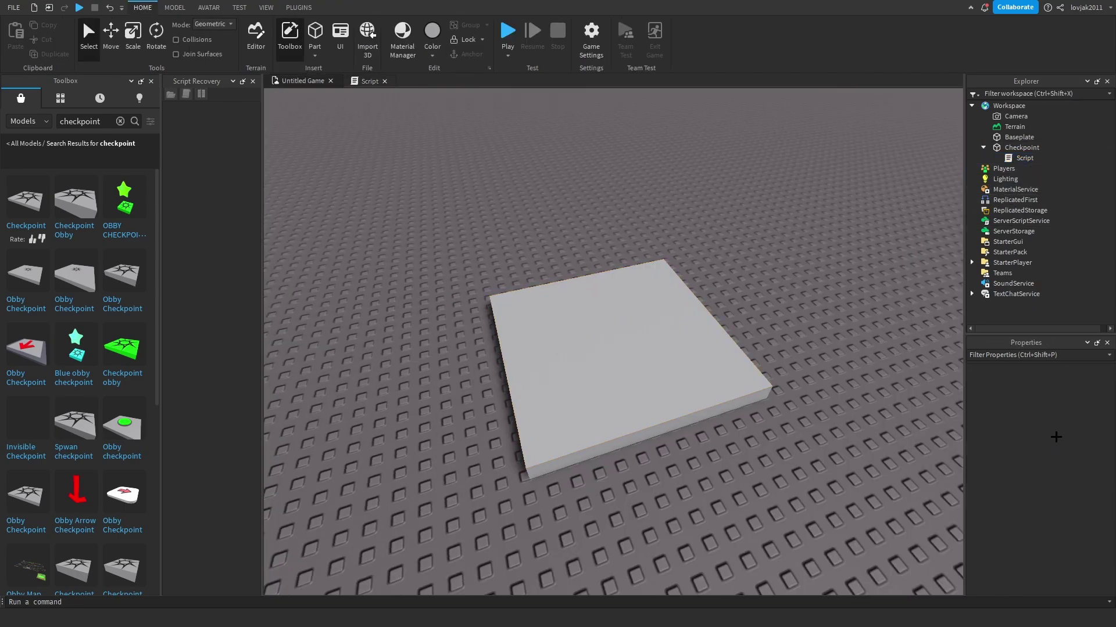
{"action": "left_click", "coordinate": [1022, 148]}
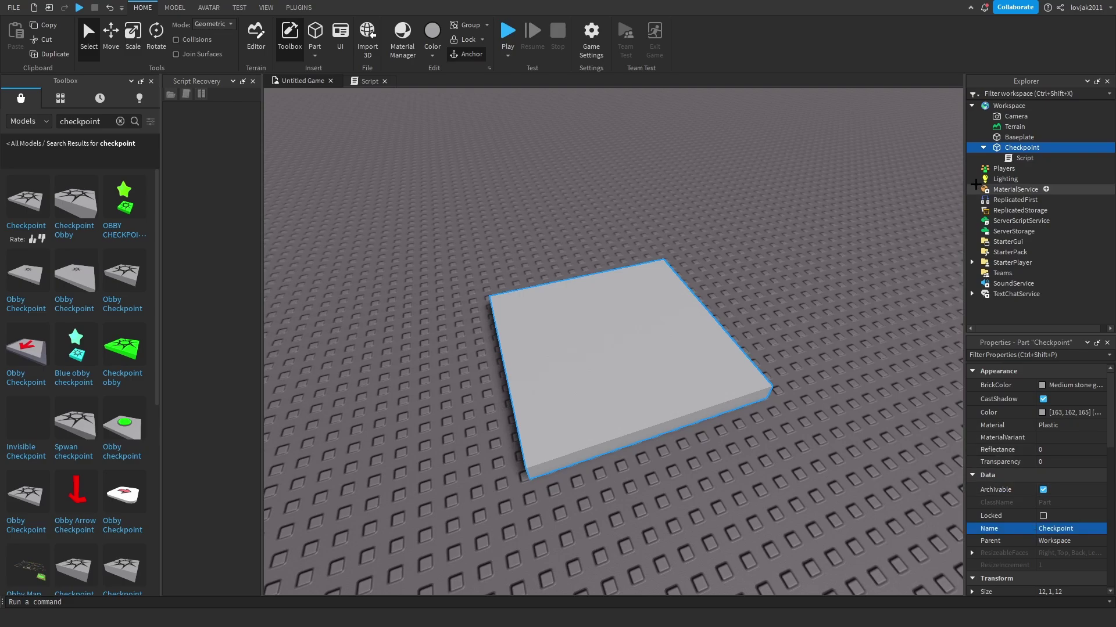
{"action": "left_click", "coordinate": [549, 238]}
{"action": "scroll", "coordinate": [550, 238], "scroll_direction": "down", "scroll_amount": 2}
{"action": "right_click_drag", "start_coordinate": [550, 237], "coordinate": [595, 329]}
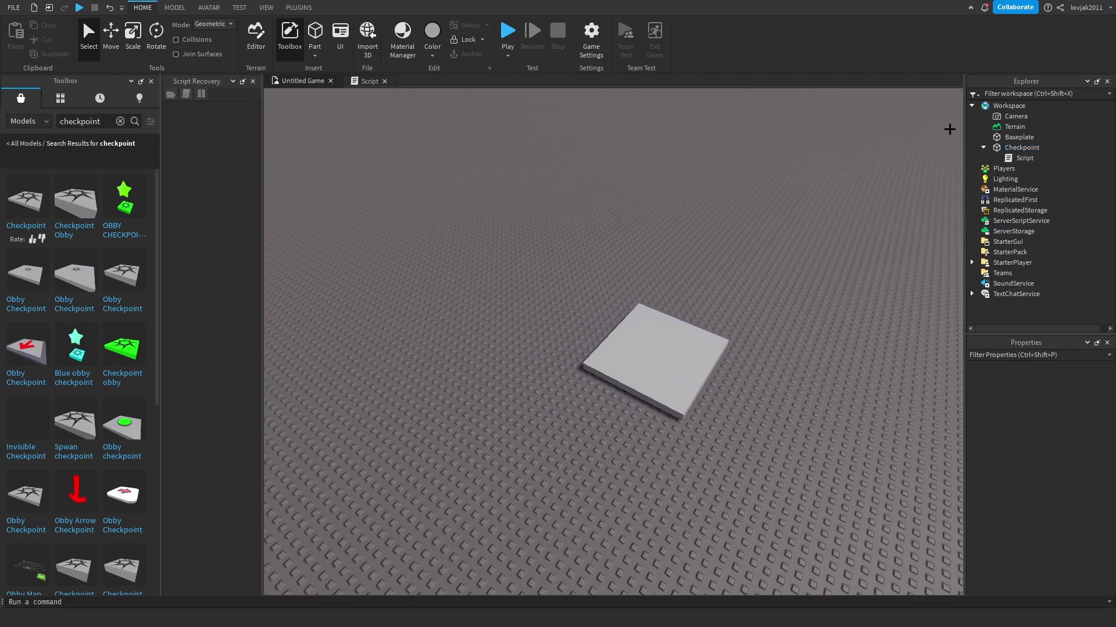
Add a folder to Workspace and name it Stages
{"action": "left_click", "coordinate": [1031, 106]}
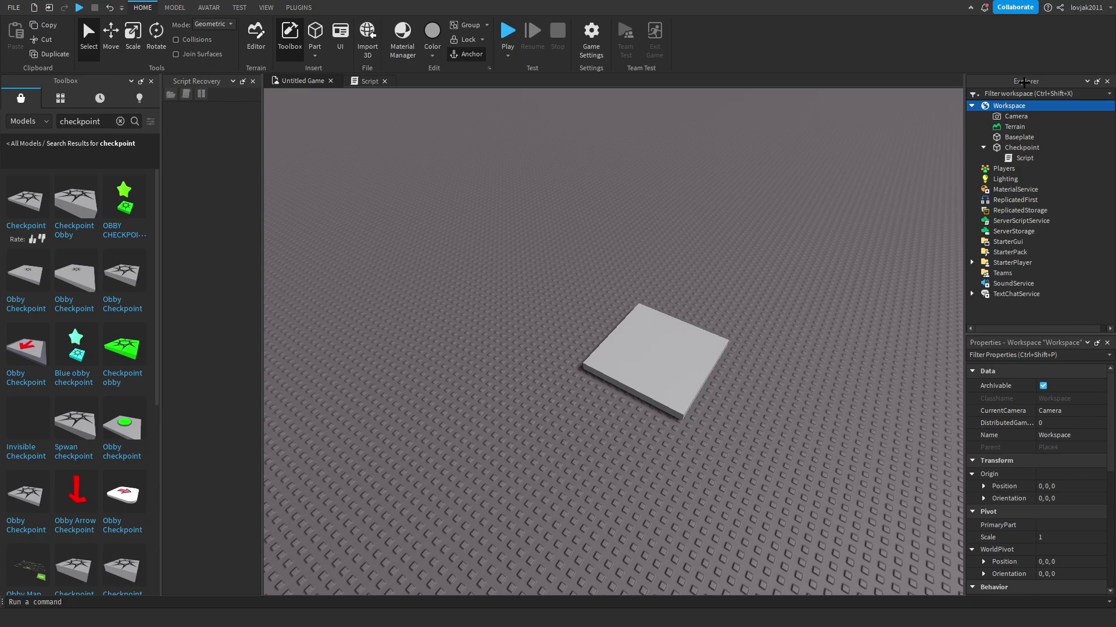
{"action": "left_click", "coordinate": [1033, 105]}
{"action": "left_click", "coordinate": [1005, 182]}
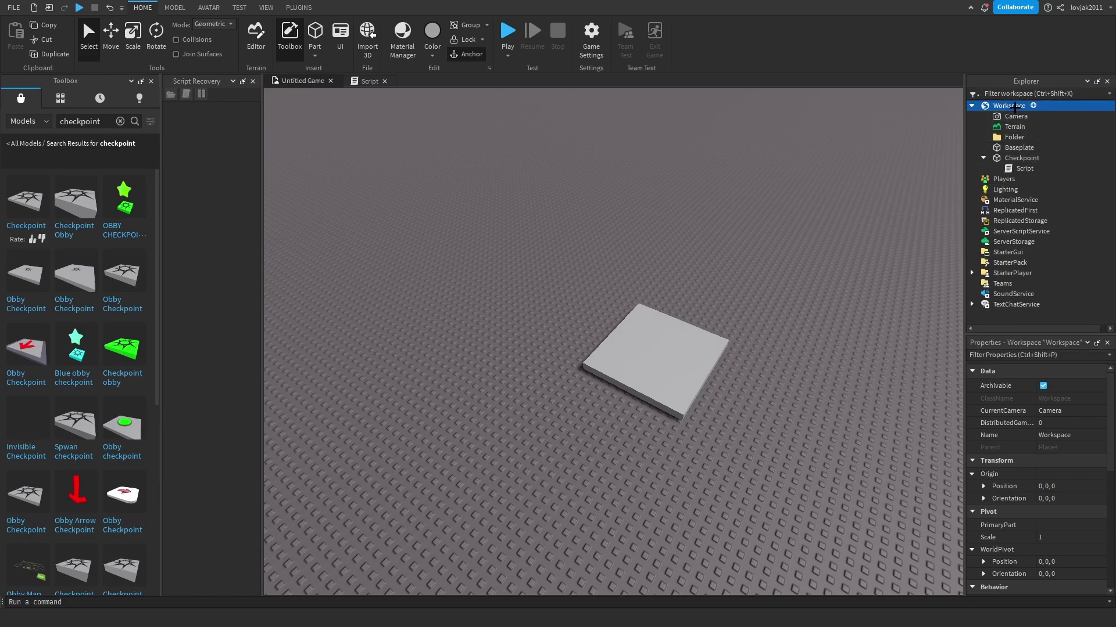
{"action": "left_click", "coordinate": [1022, 137]}
{"action": "double_click", "coordinate": [1026, 138]}
{"action": "type", "text": "2S"}
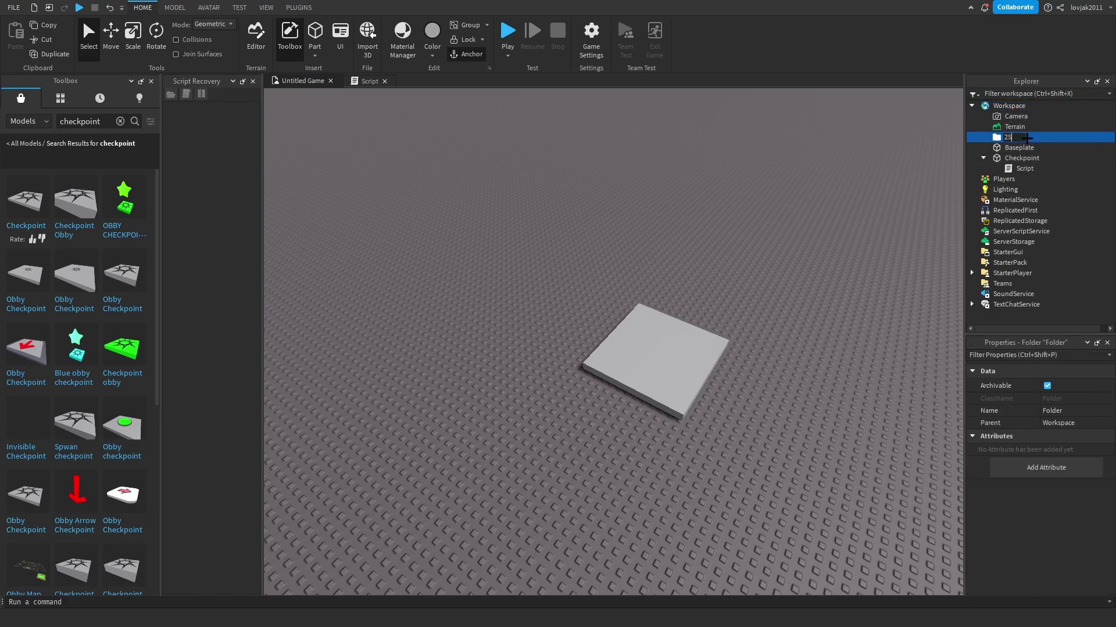
{"action": "type", "text": "ages"}
{"action": "key", "text": "Return"}
Rename the Checkpoint part to 1 and move it into the Stages folder
{"action": "left_click", "coordinate": [1029, 157]}
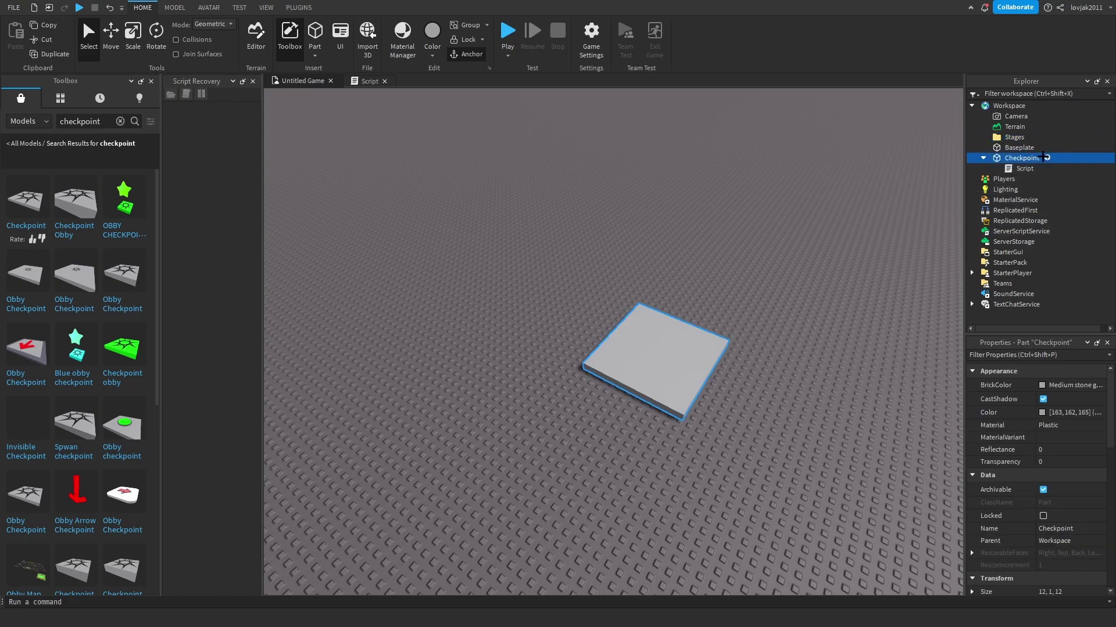
{"action": "key", "text": "Down"}
{"action": "key", "text": "Up"}
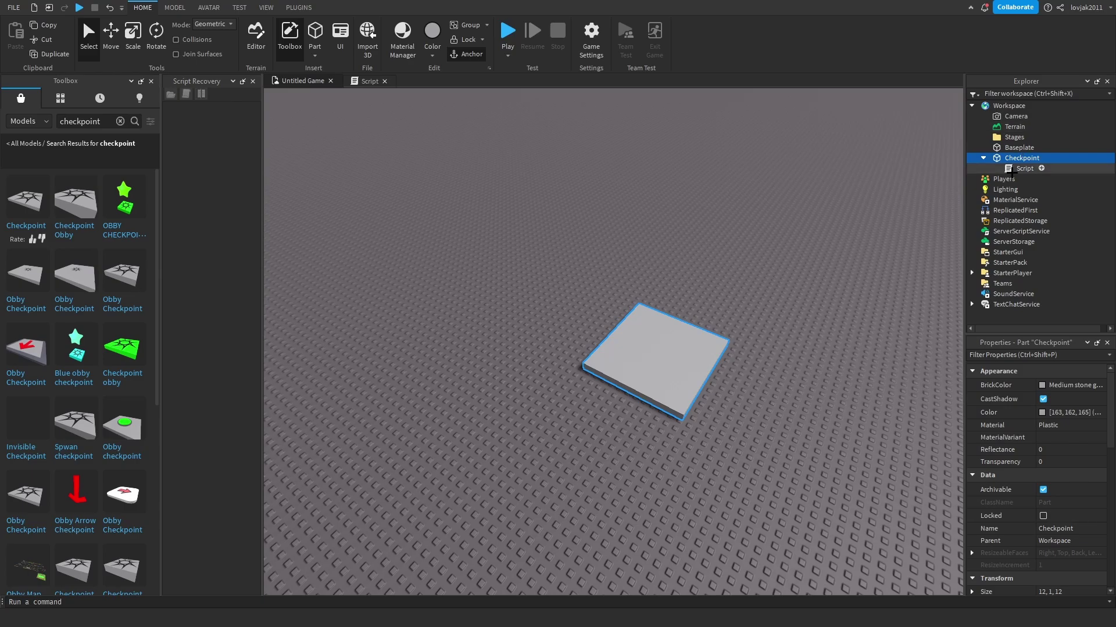
{"action": "left_click", "coordinate": [1024, 168]}
{"action": "left_click", "coordinate": [1016, 158]}
{"action": "key", "text": "F2"}
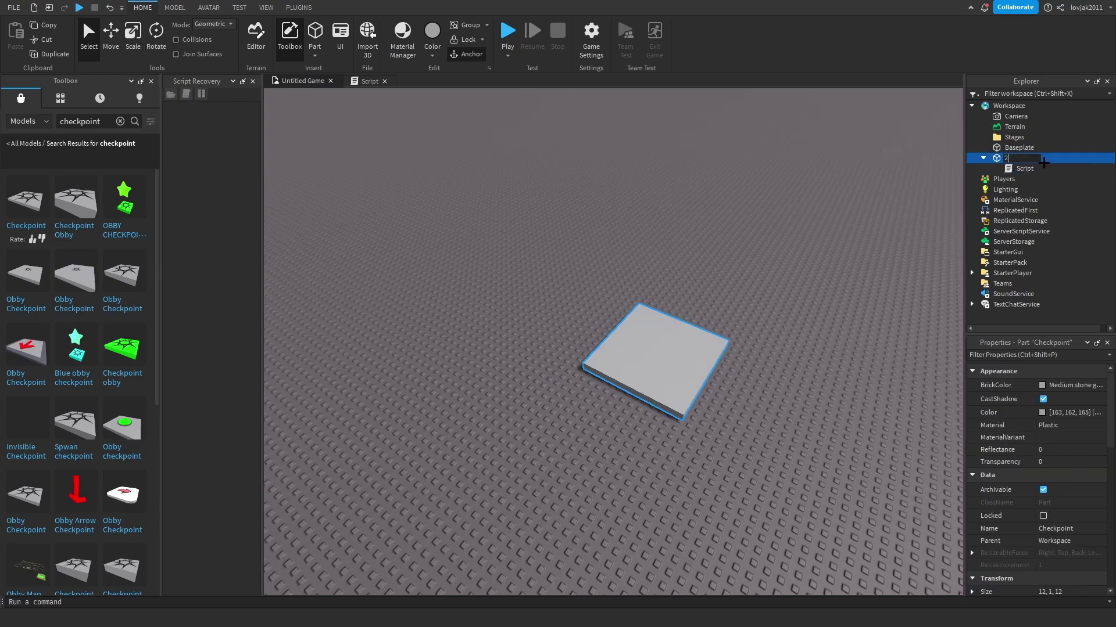
{"action": "type", "text": "21"}
{"action": "key", "text": "Return"}
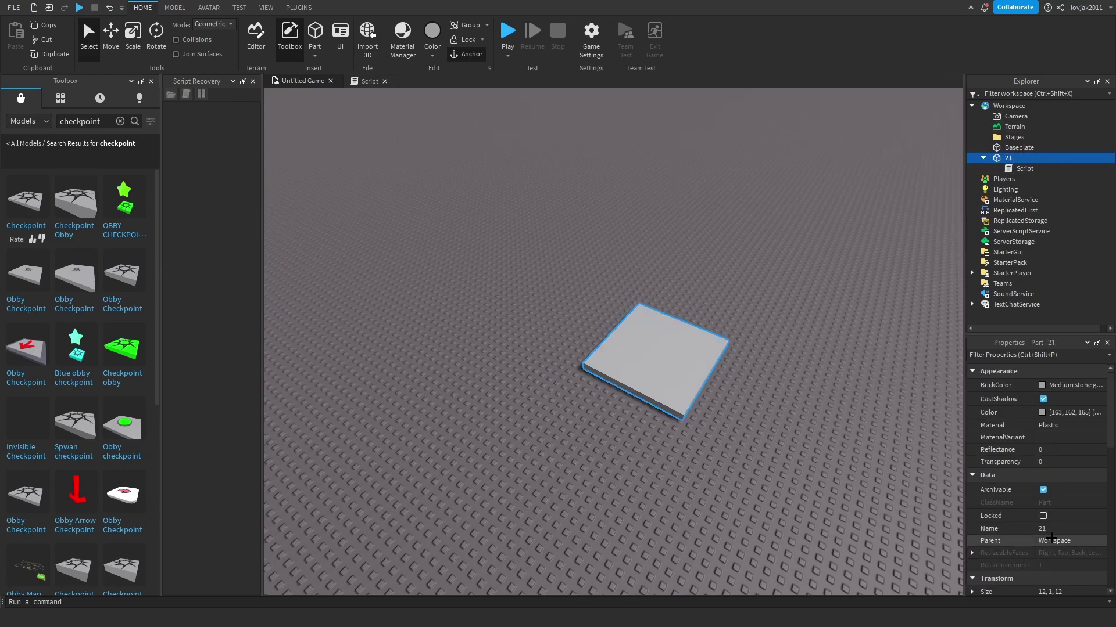
{"action": "left_click", "coordinate": [1063, 529]}
{"action": "type", "text": "1"}
{"action": "key", "text": "Return"}
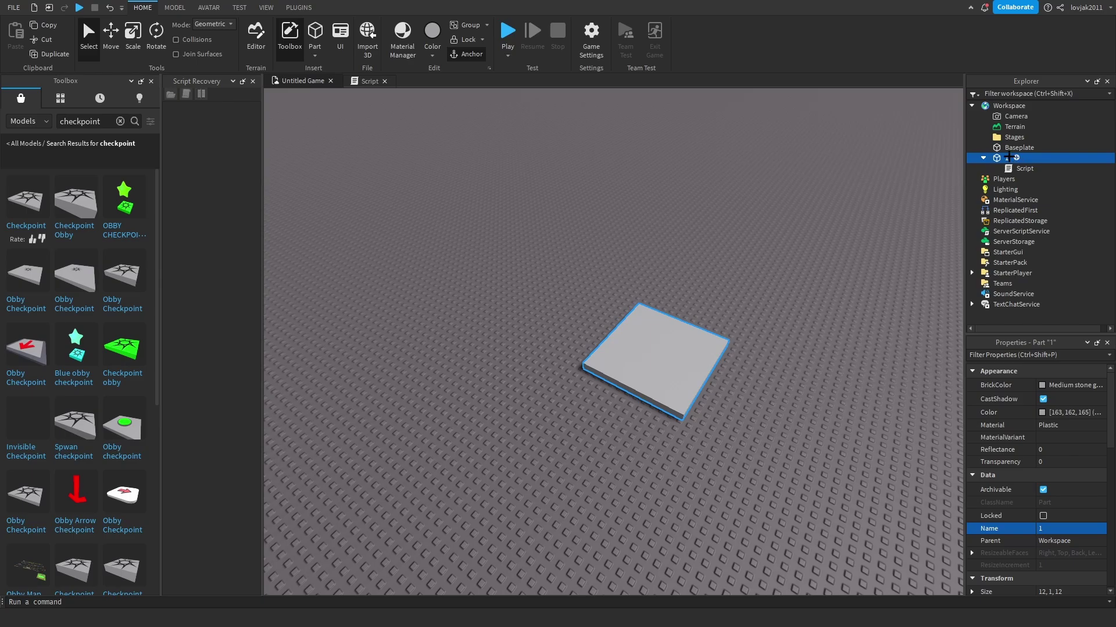
{"action": "left_click_drag", "start_coordinate": [1008, 158], "coordinate": [1014, 137]}
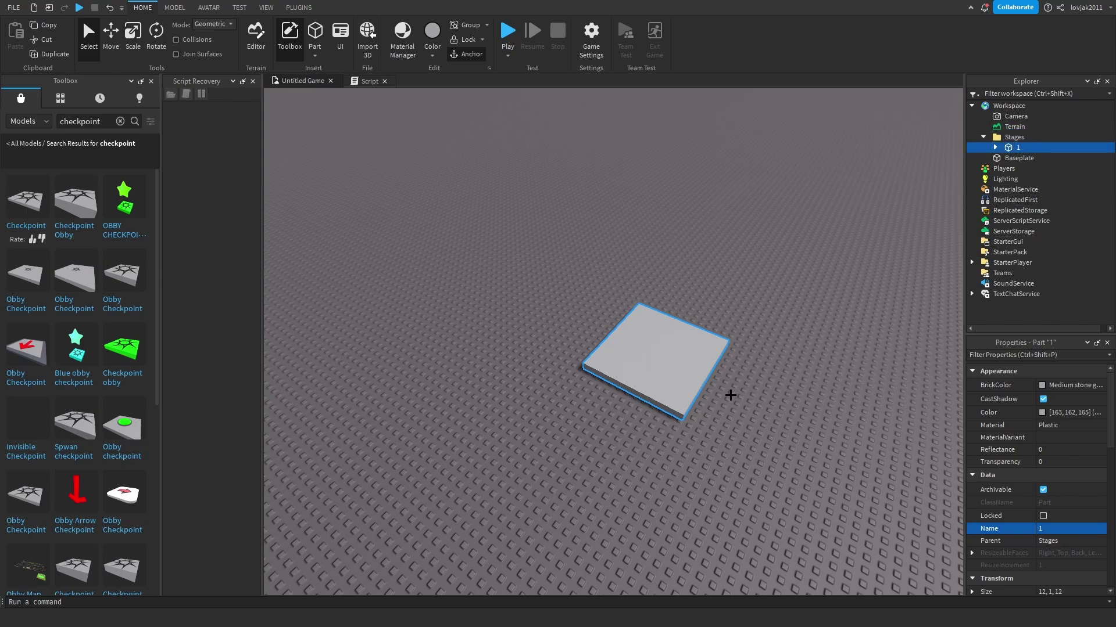
Create two more checkpoints by duplication, lay them out in a row beside checkpoint 1, and name them 2 and 3
{"action": "key", "text": "ctrl+d"}
{"action": "left_click_drag", "start_coordinate": [730, 393], "coordinate": [854, 458]}
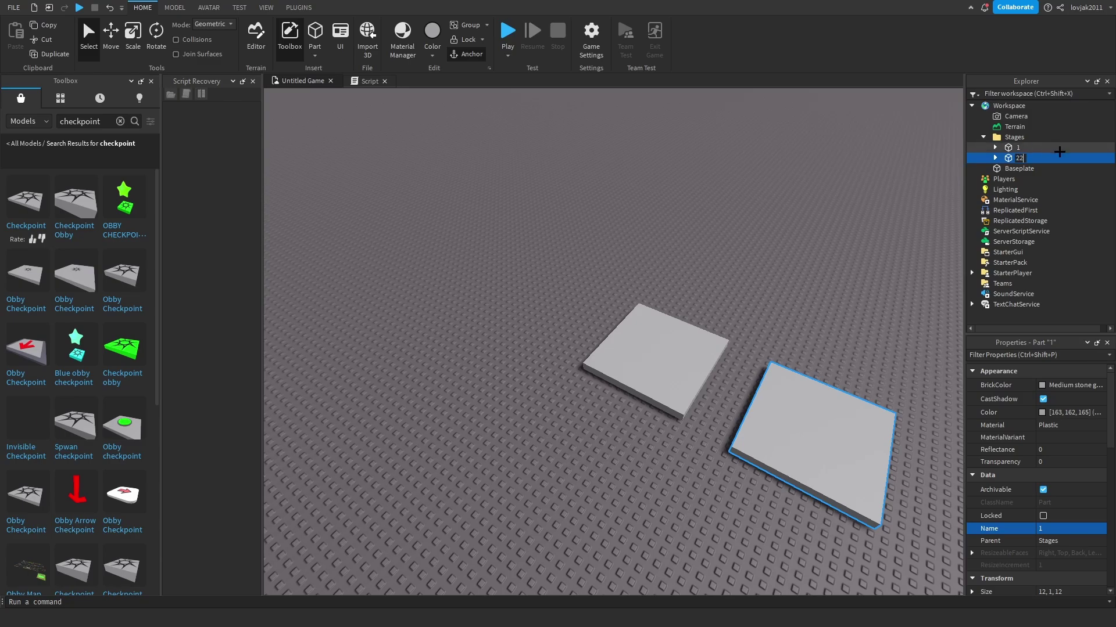
{"action": "key", "text": "ctrl+d"}
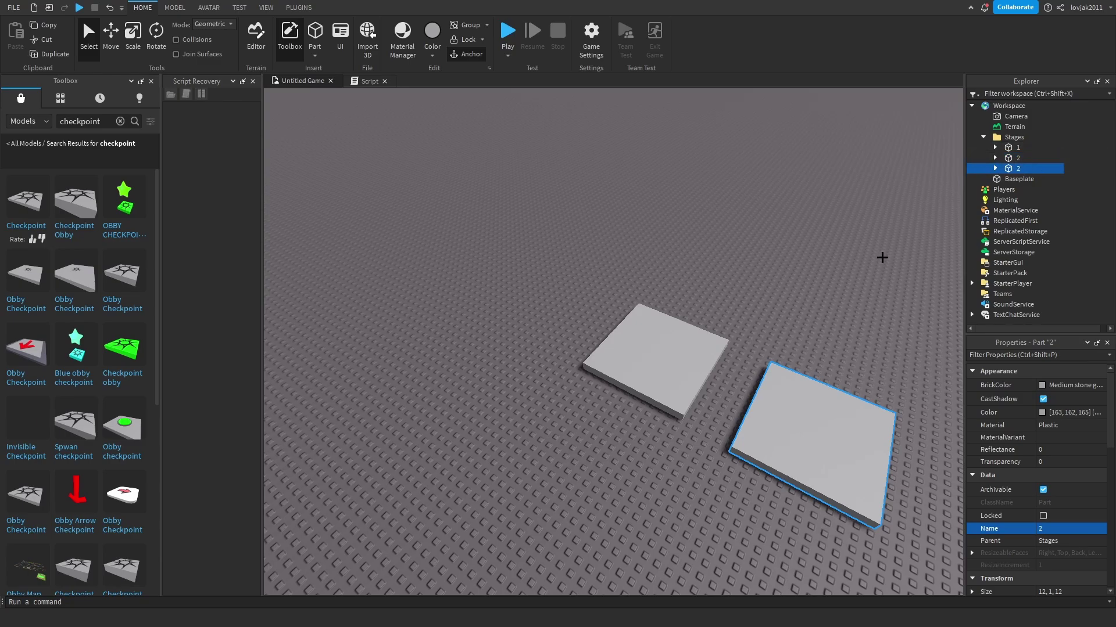
{"action": "left_click_drag", "start_coordinate": [817, 424], "coordinate": [822, 481]}
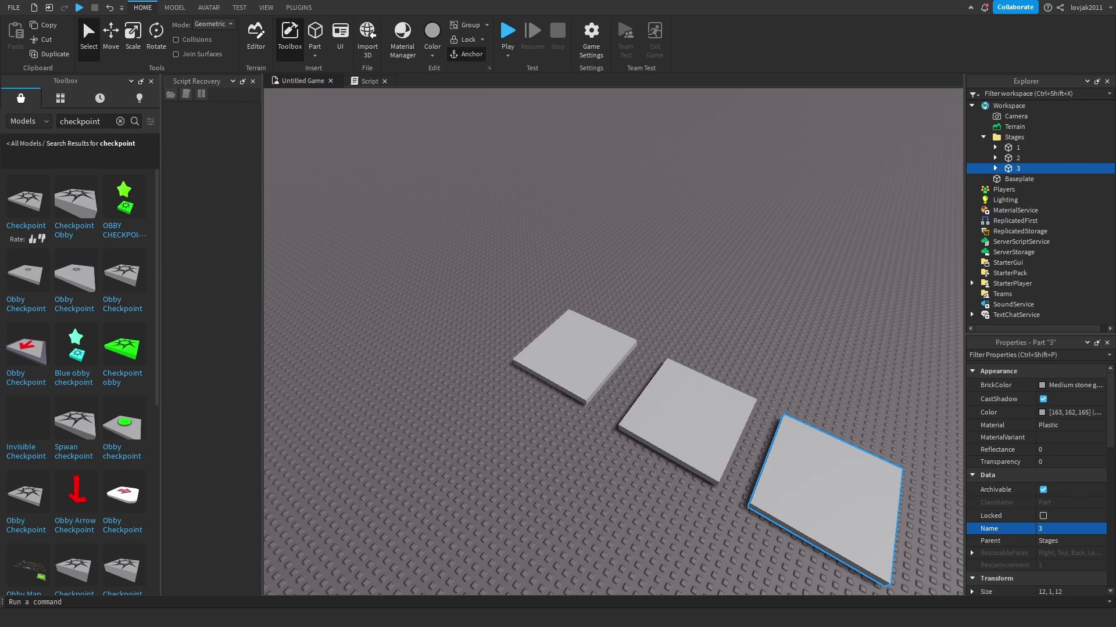
Add two new scripts to ServerScriptService
{"action": "left_click", "coordinate": [1020, 241]}
{"action": "right_click_drag", "start_coordinate": [921, 473], "coordinate": [608, 379]}
{"action": "scroll", "coordinate": [608, 379], "scroll_direction": "down", "scroll_amount": 3}
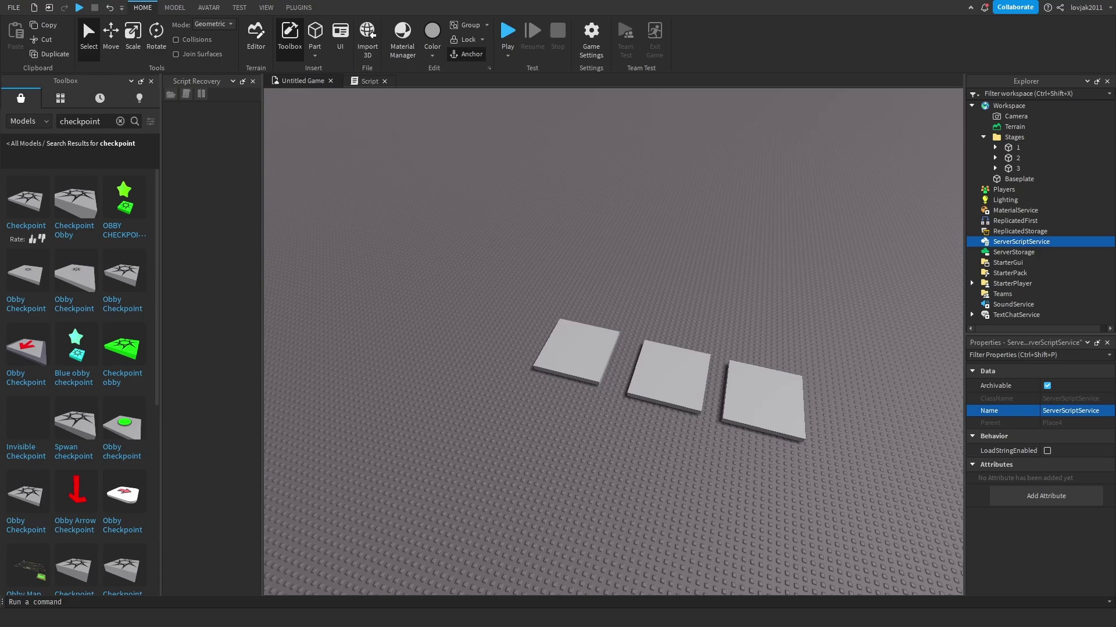
{"action": "mouse_move", "coordinate": [1016, 242]}
{"action": "left_click", "coordinate": [1057, 241]}
{"action": "left_click", "coordinate": [1036, 288]}
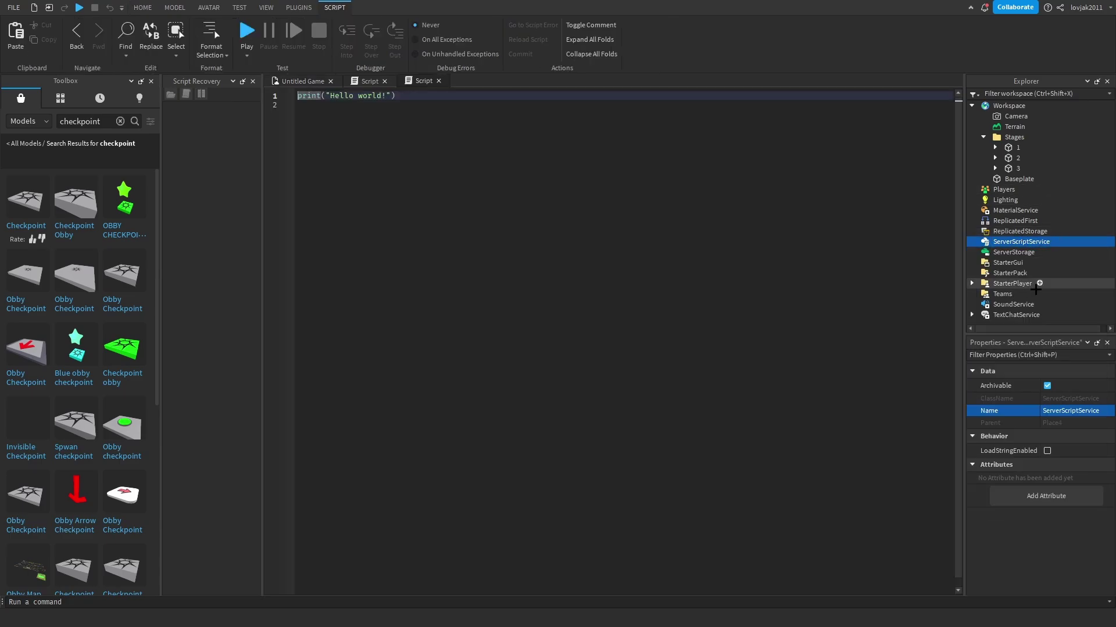
{"action": "left_click", "coordinate": [1058, 242]}
{"action": "left_click", "coordinate": [1032, 285]}
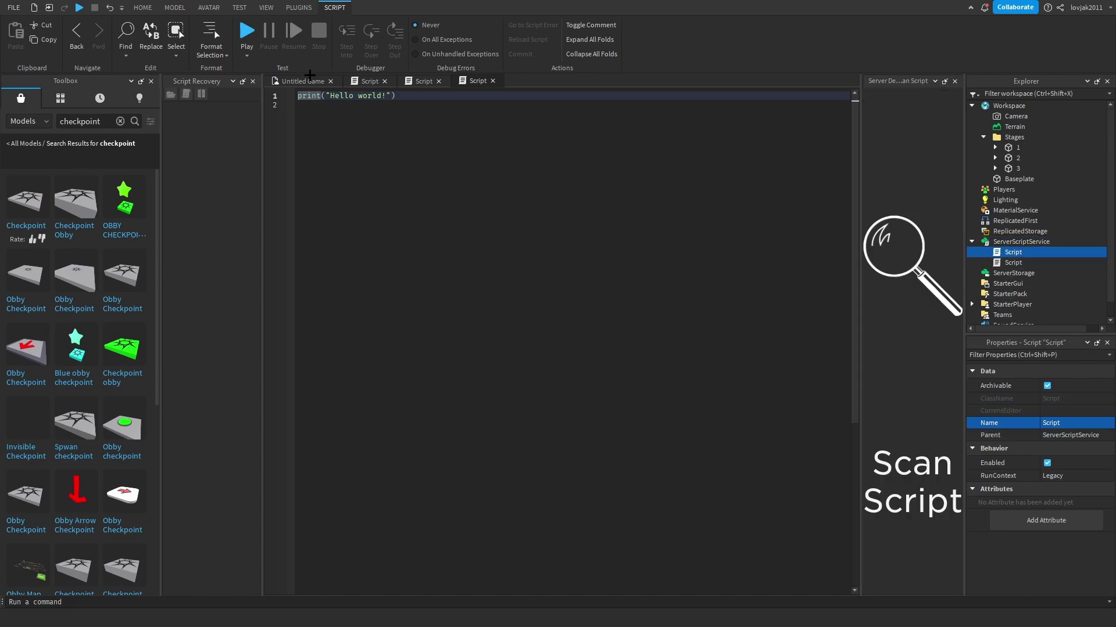
Rename the two scripts in ServerScriptService to CheckpointSave and moveStage
{"action": "left_click", "coordinate": [302, 81]}
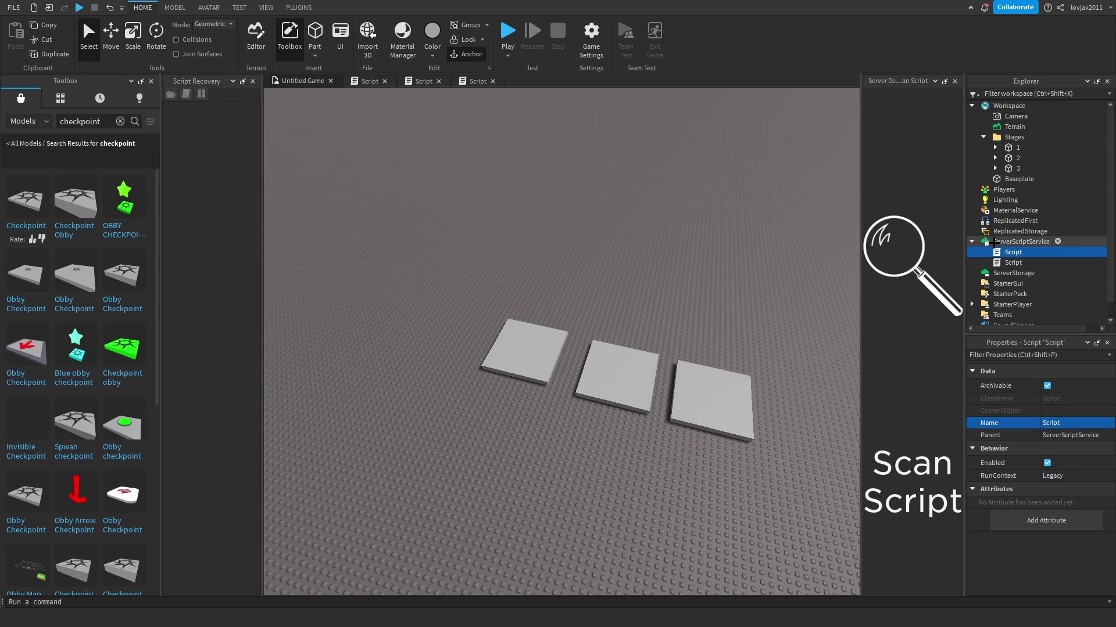
{"action": "type", "text": "Checpointsave"}
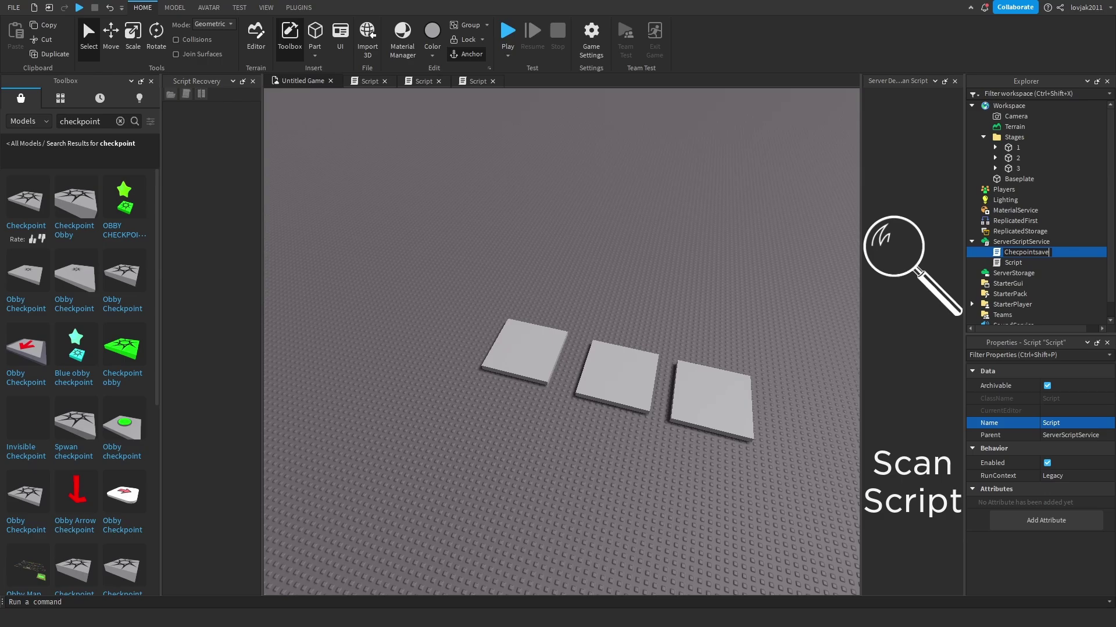
{"action": "key", "text": "Return"}
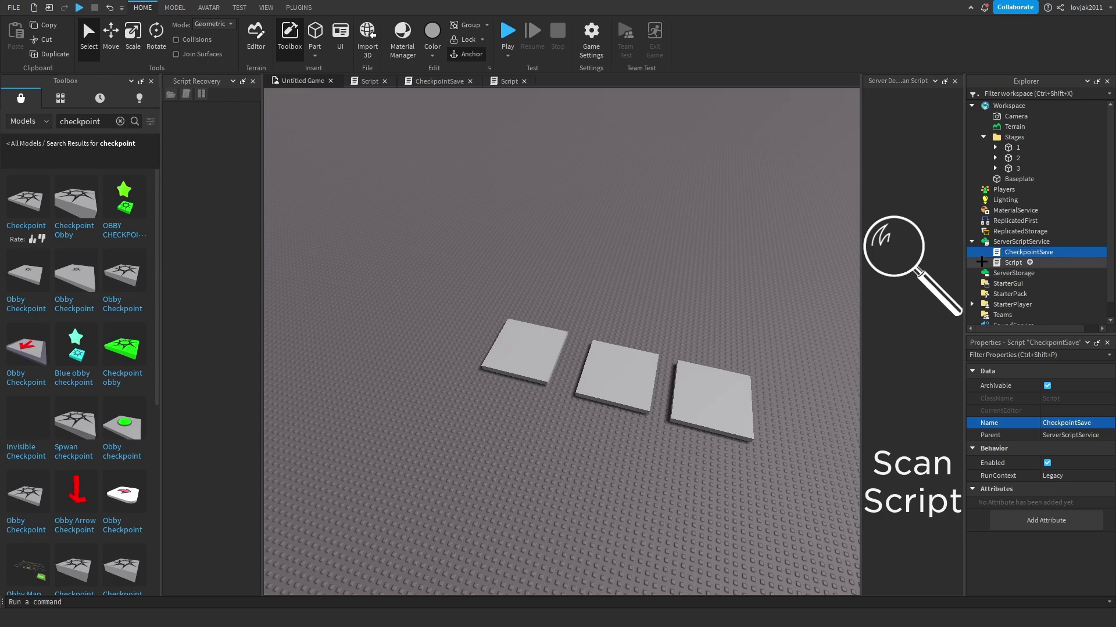
{"action": "left_click", "coordinate": [1013, 263]}
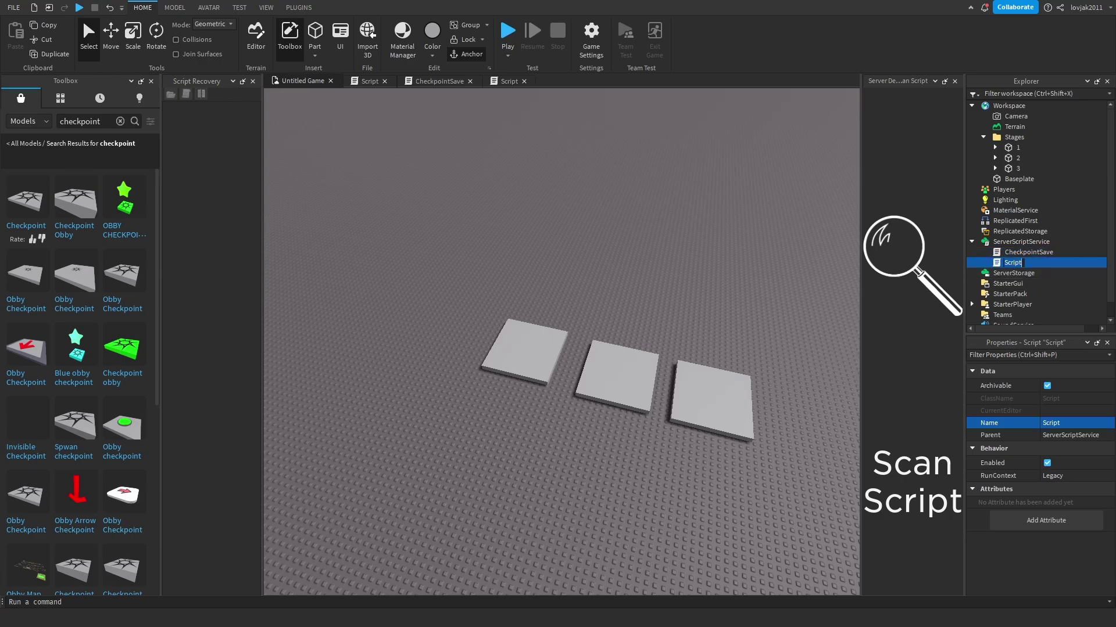
{"action": "type", "text": "Stage"}
{"action": "key", "text": "Return"}
Replace the default code in CheckpointSave with the copied DataStore script that saves the leaderstats Stage and spawns players at their stage
{"action": "double_click", "coordinate": [1028, 252]}
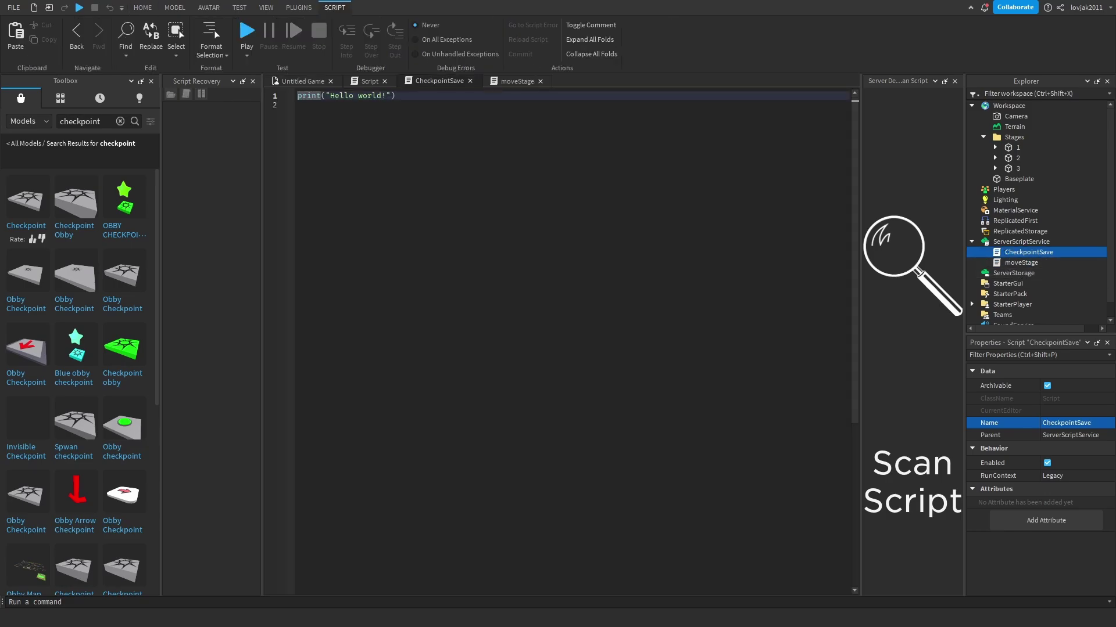
{"action": "key", "text": "ctrl+a"}
{"action": "key", "text": "ctrl+v"}
{"action": "key", "text": "ctrl+Home"}
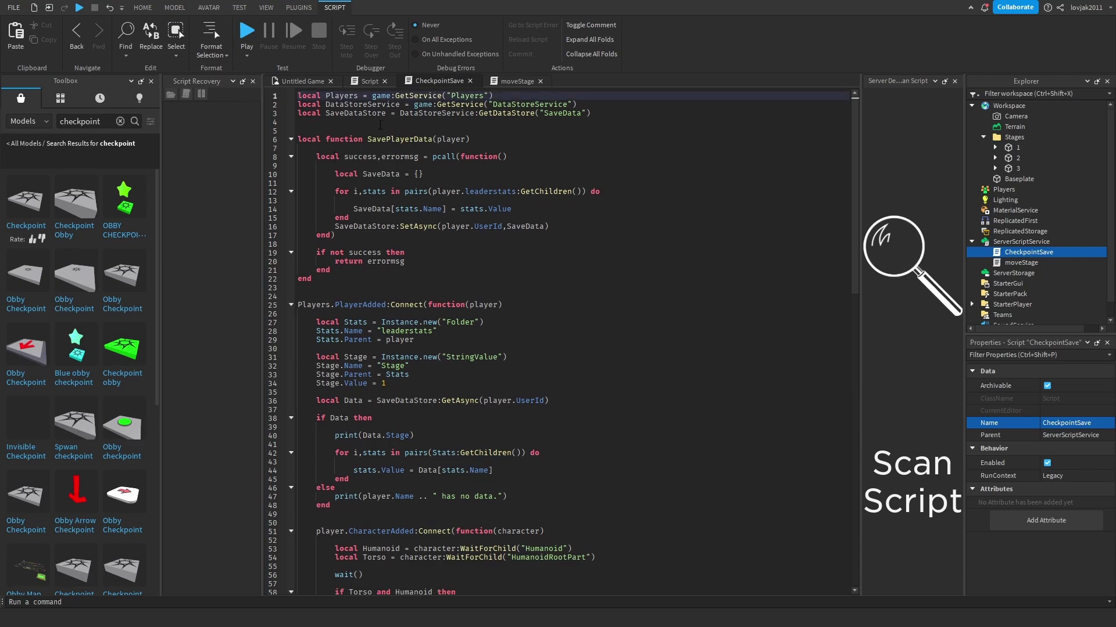
{"action": "scroll", "coordinate": [643, 207], "scroll_direction": "down", "scroll_amount": 3}
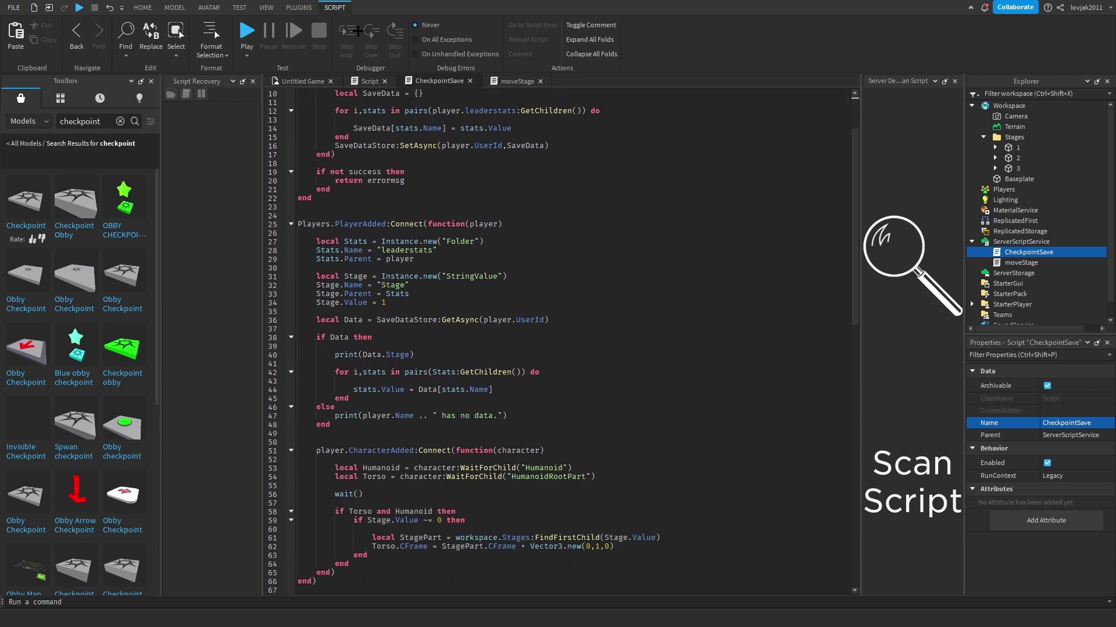
Replace the default code in moveStage with the Stages Touched script that advances the player's Stage value, then return to the 3D scene
{"action": "left_click", "coordinate": [514, 80]}
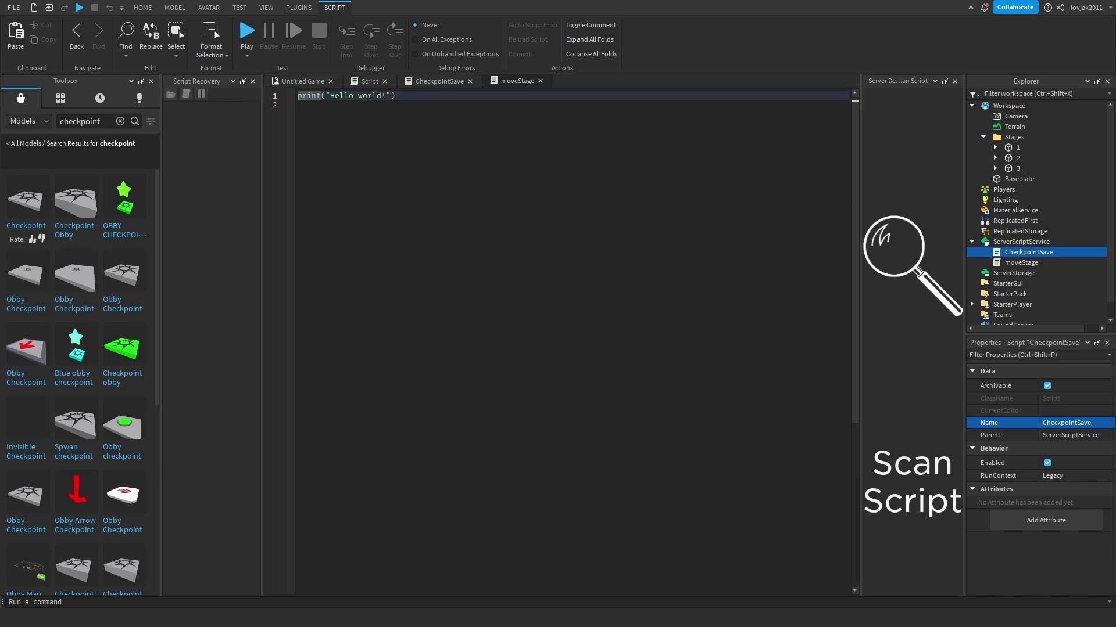
{"action": "key", "text": "ctrl+a"}
{"action": "type", "text": "local Stages = workspace:WaitForChild(\"Stages\")  for i,Stage in pairs(Stages:GetChildren()) do  \tStage.Touched:Connect(function(touch)  \t\tlocal humanoid  \t\tif touch.Parent:FindFirstChild(\"Humanoid\") then  \t\t\thumanoid = touch.Parent.Humanoid \t\tend  \t\tif touch.Parent and touch.Parent.Parent:FindFirstChild(\"Humanoid\") then  \t\t\thumanoid = touch.Parent.Parent.Humanoid \t\tend  \t\tif humanoid then  \t\t\tlocal player = game.Players:GetPlayerFromCharacter(humanoid.Parent)  \t\t\tlocal PlayerStage = player.leaderstats.Stage.Value  \t\t\tif tonumber(Stage.Name) == PlayerStage + 1 then  \t\t\t\tplayer.leaderstats.Stage.Value = player.leaderstats.Stage.Value + 1  \t\t\telseif tonumber(Stage.Name) > PlayerStage + 1 then  \t\t\t\thumanoid.Health = 0 \t\t\tend \t\tend \tend) end"}
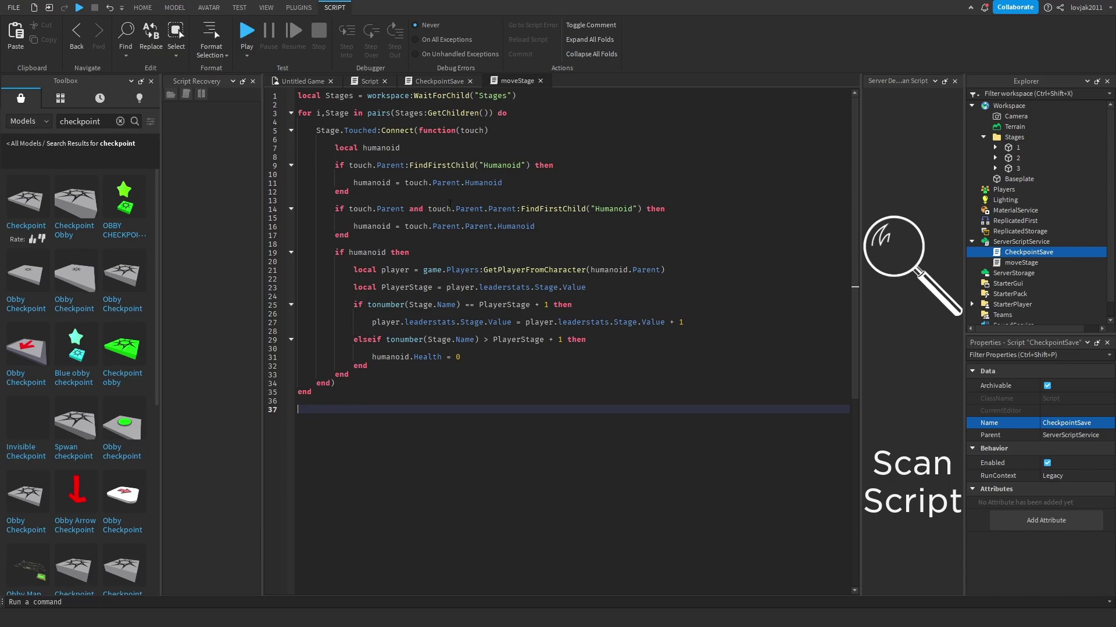
{"action": "left_click", "coordinate": [301, 81]}
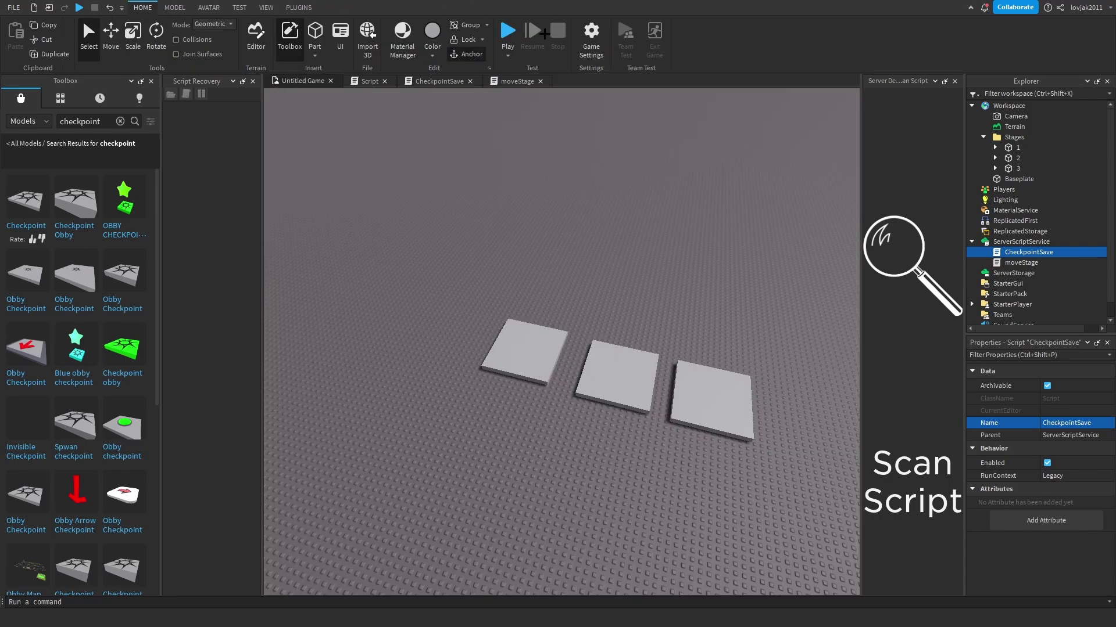
Check the Enable Studio Access to API Services option in the game's security settings and close the settings without changes
{"action": "left_click", "coordinate": [583, 55]}
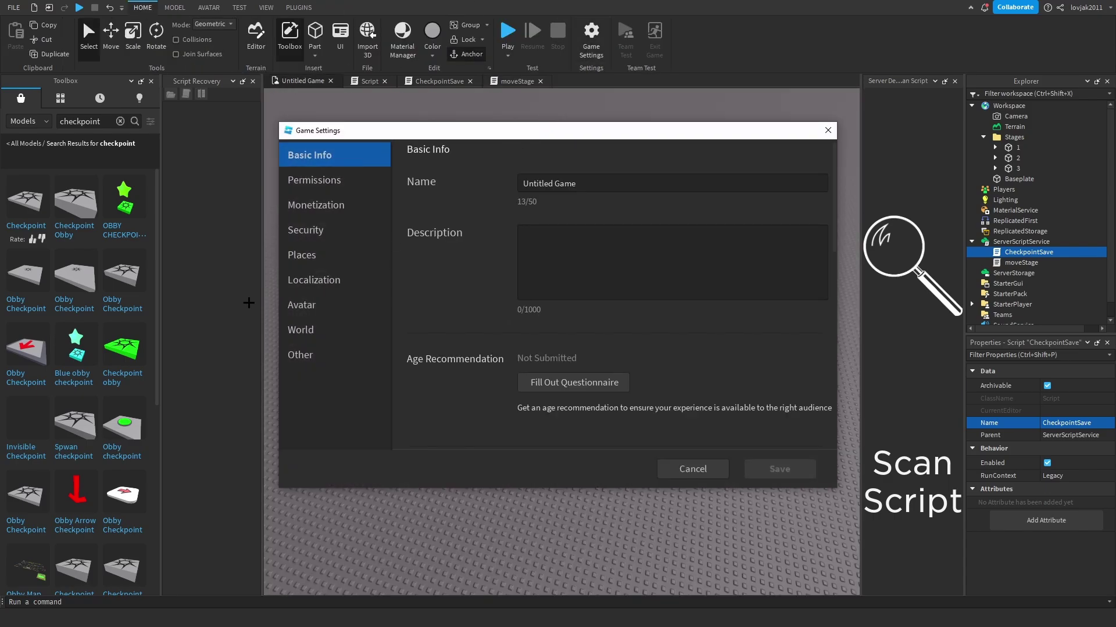
{"action": "left_click", "coordinate": [314, 230]}
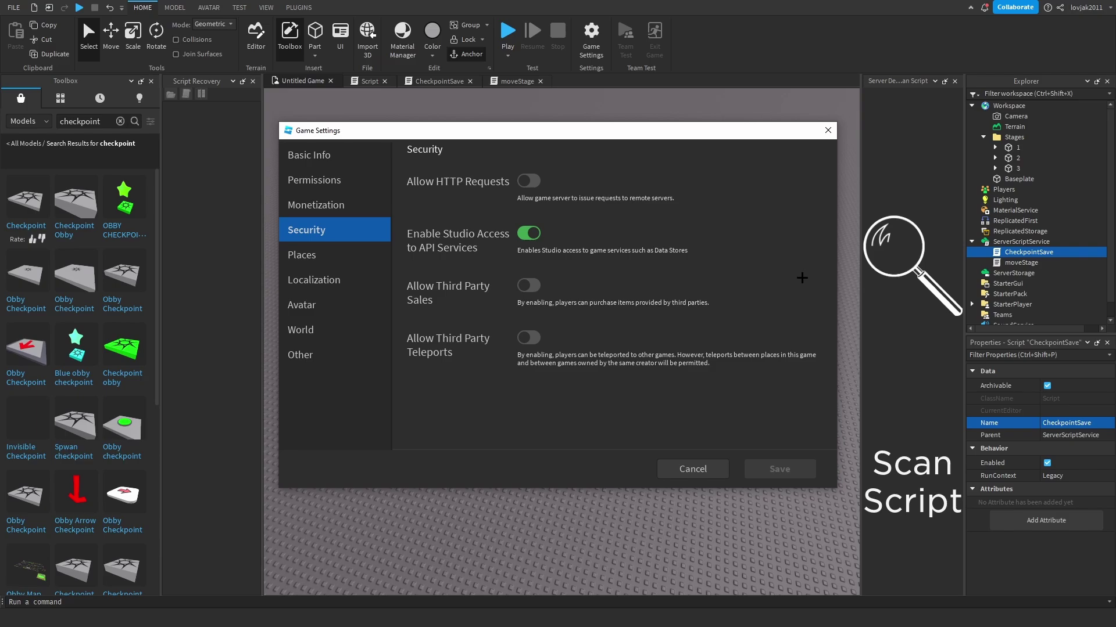
{"action": "left_click", "coordinate": [720, 469]}
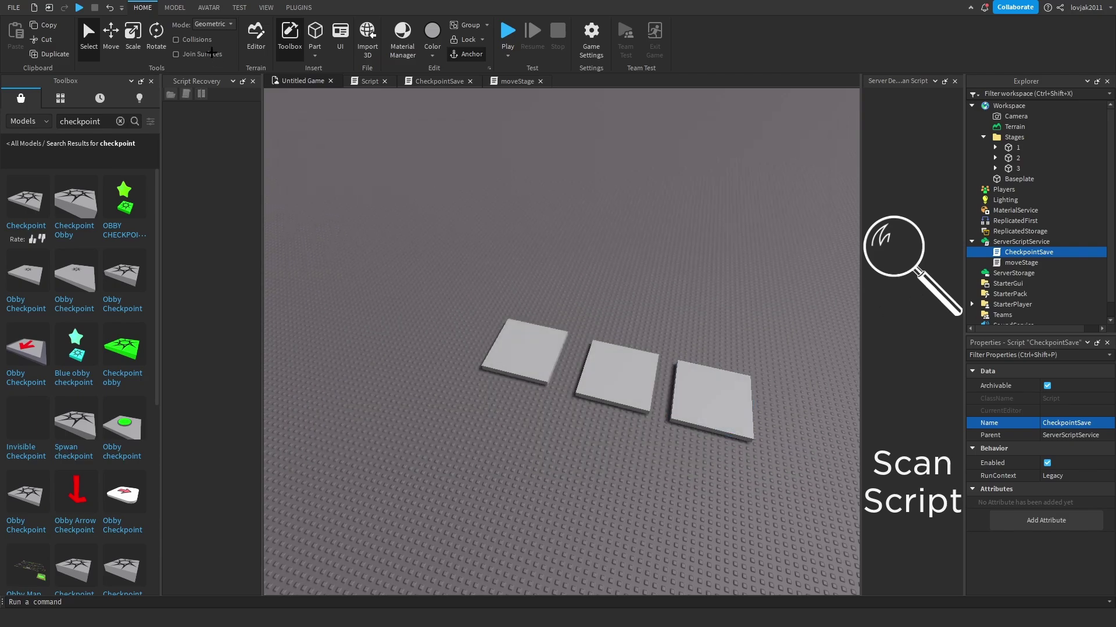
Playtest the game by running the character from the first stage platform onto the second, and end the test
{"action": "left_click", "coordinate": [506, 32]}
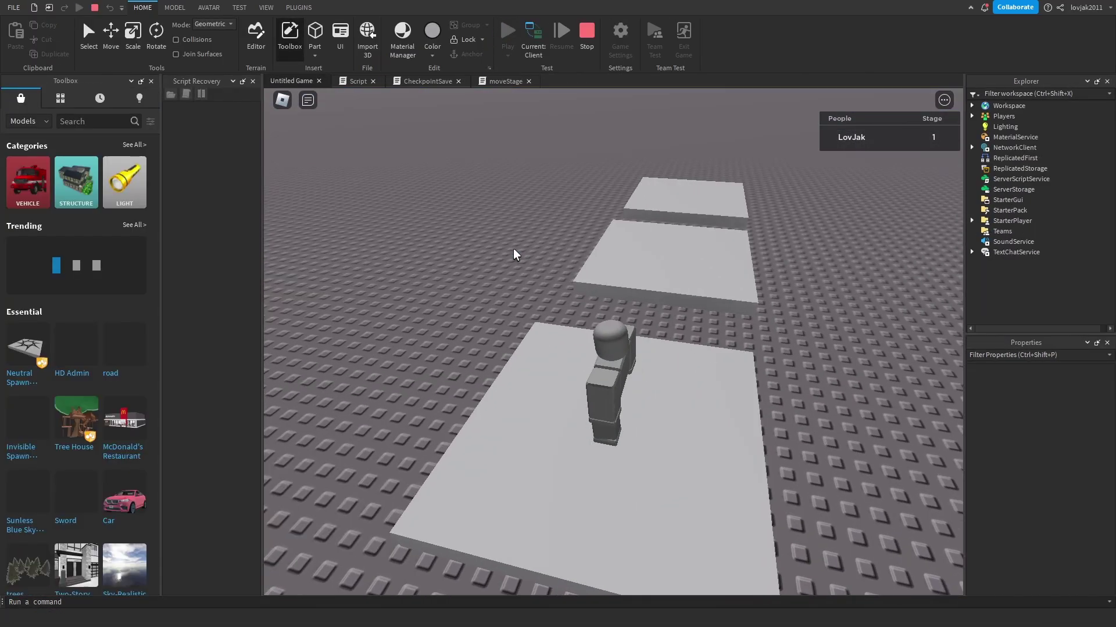
{"action": "right_click_drag", "start_coordinate": [517, 256], "coordinate": [516, 255]}
{"action": "key", "text": "shift"}
{"action": "key", "text": "w"}
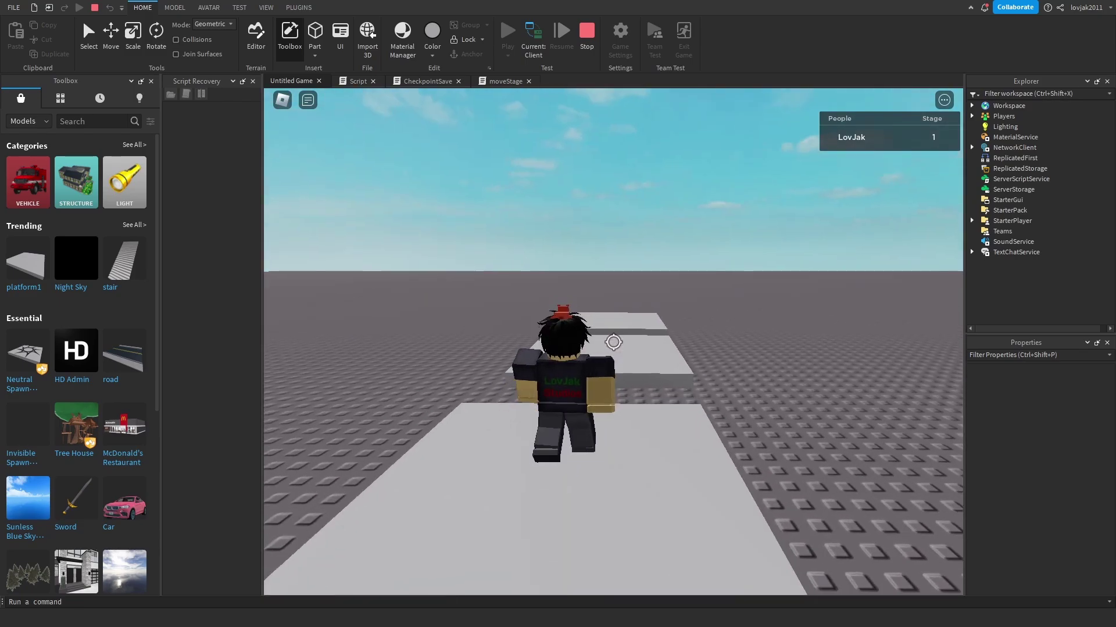
{"action": "key", "text": "space"}
{"action": "key", "text": "shift"}
{"action": "key", "text": "w"}
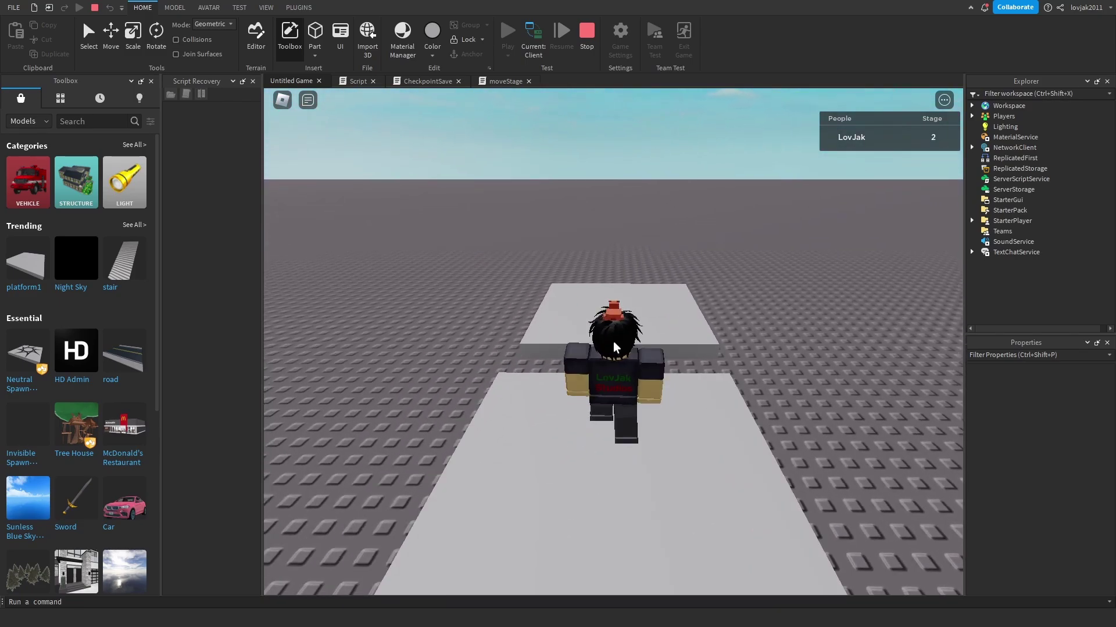
{"action": "key", "text": "s"}
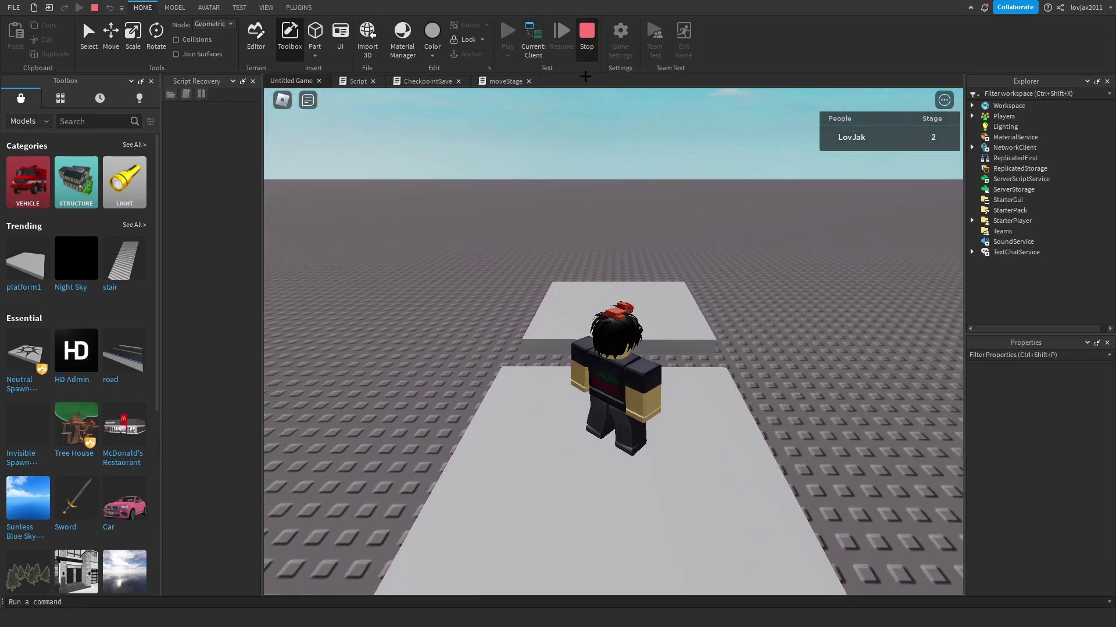
{"action": "left_click", "coordinate": [590, 39]}
Playtest again to check the saved spawn stage, move the character onto the third stage platform, and stop the test
{"action": "left_click", "coordinate": [508, 38]}
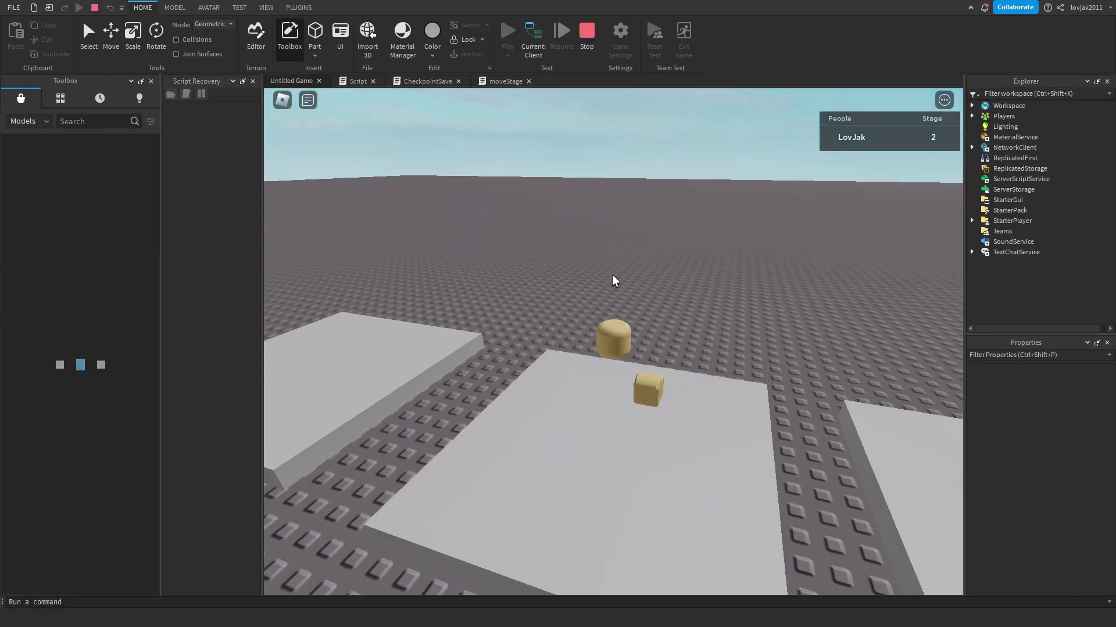
{"action": "right_click_drag", "start_coordinate": [612, 276], "coordinate": [613, 278]}
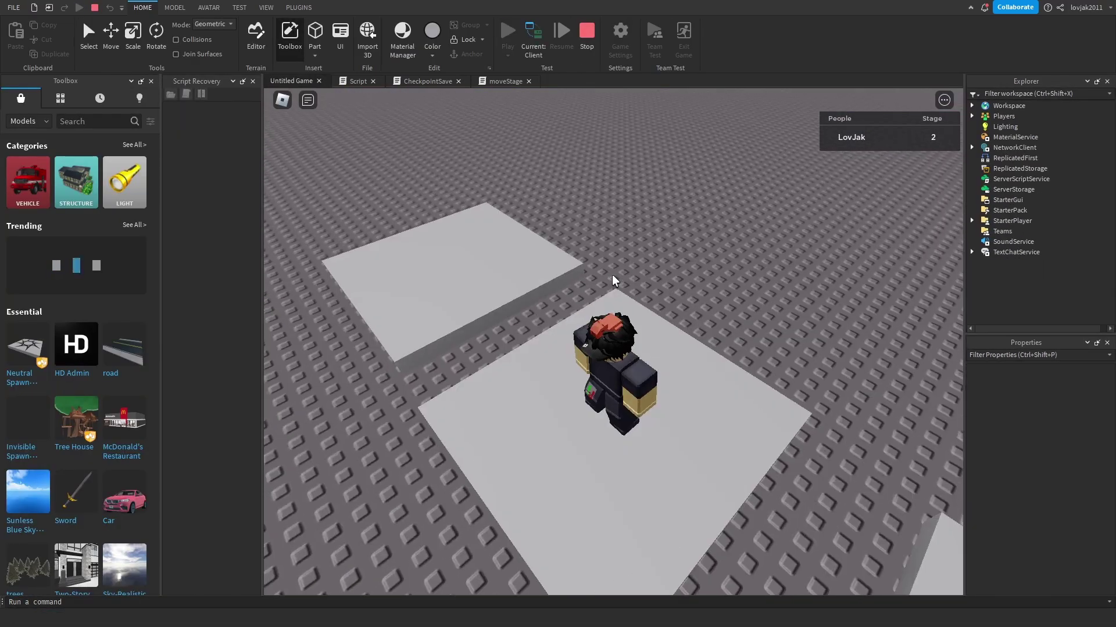
{"action": "key", "text": "shift"}
{"action": "key", "text": "w"}
{"action": "key", "text": "space"}
{"action": "key", "text": "shift"}
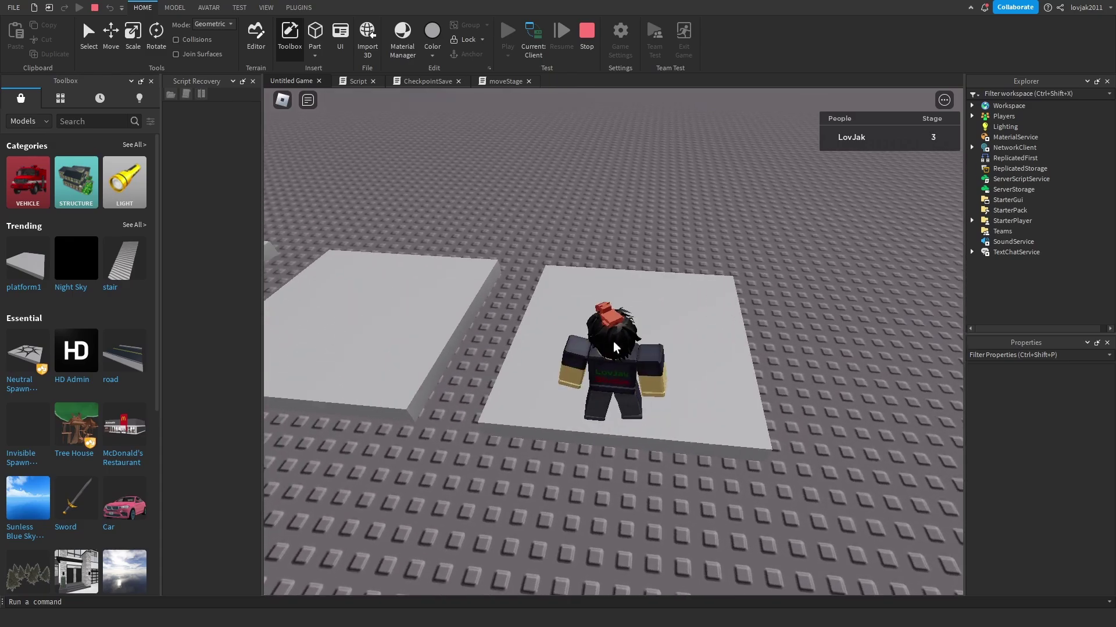
{"action": "left_click", "coordinate": [582, 45]}
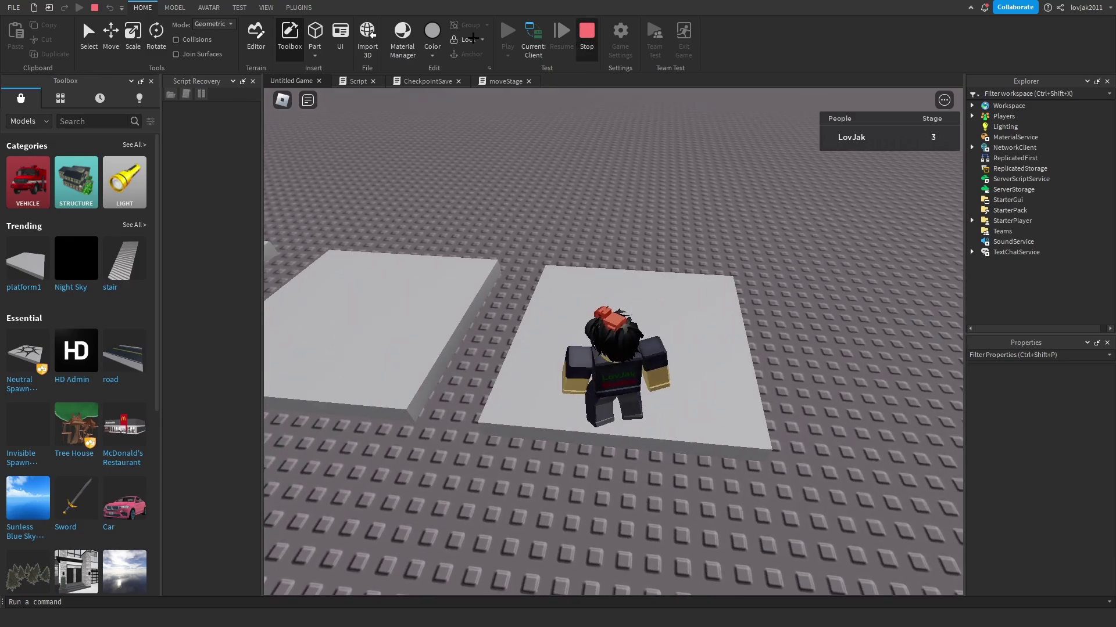
{"action": "key", "text": "shift+F5"}
Run another playtest to check the saved third stage, moving the character off its platform and around the other stages
{"action": "left_click", "coordinate": [500, 26]}
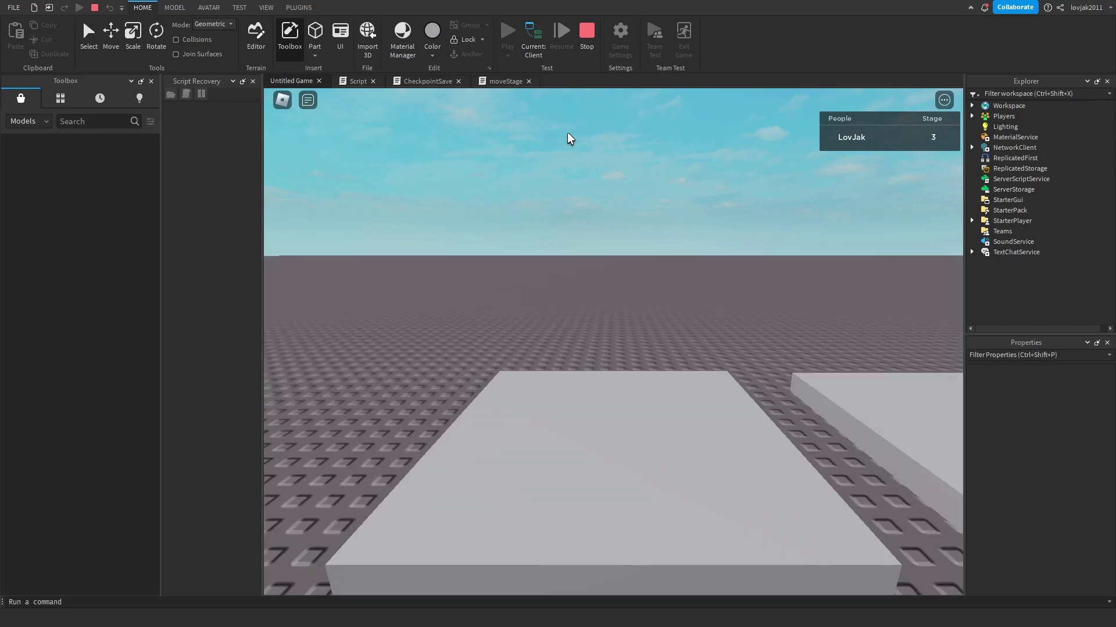
{"action": "right_click_drag", "start_coordinate": [541, 173], "coordinate": [541, 175]}
{"action": "key", "text": "shift"}
{"action": "key", "text": "s"}
{"action": "key", "text": "space"}
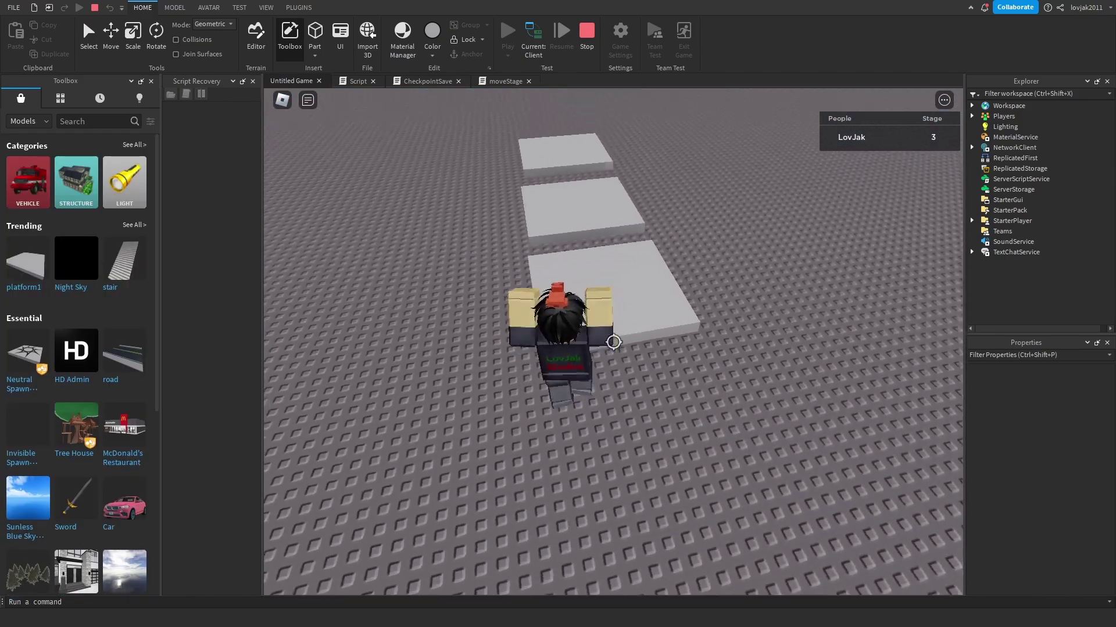
{"action": "key", "text": "space"}
{"action": "key", "text": "w"}
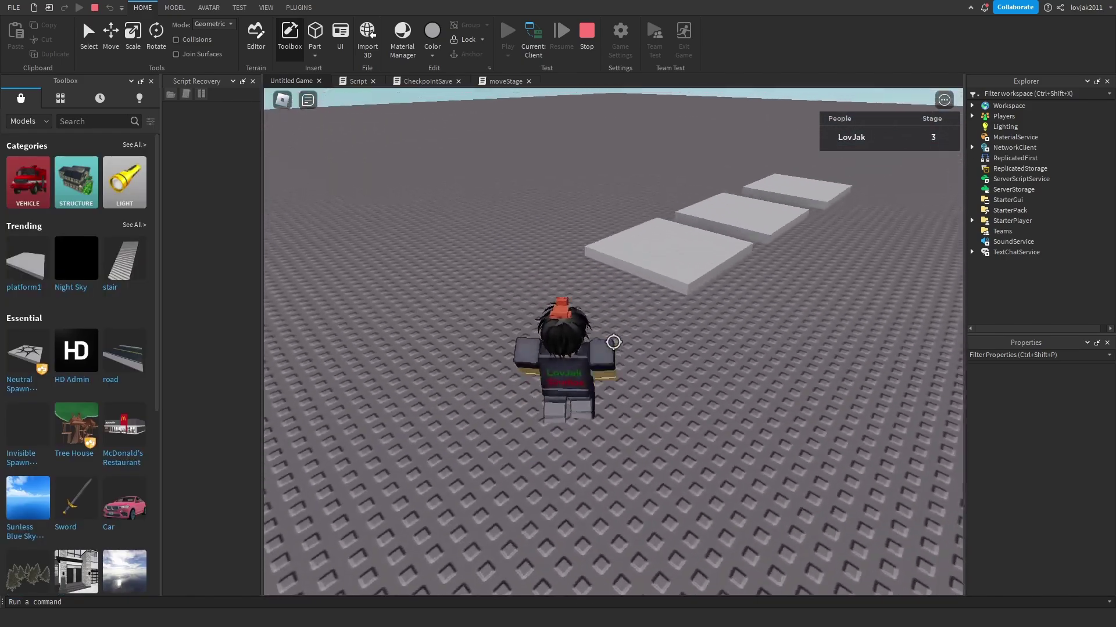
{"action": "right_click_drag", "start_coordinate": [613, 342], "coordinate": [616, 347]}
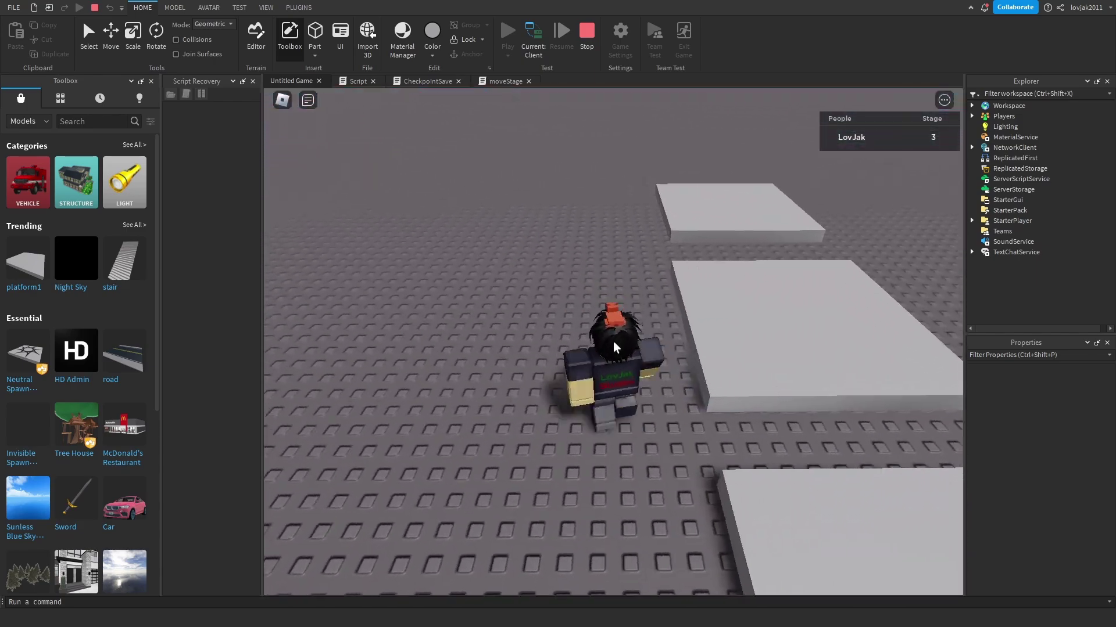